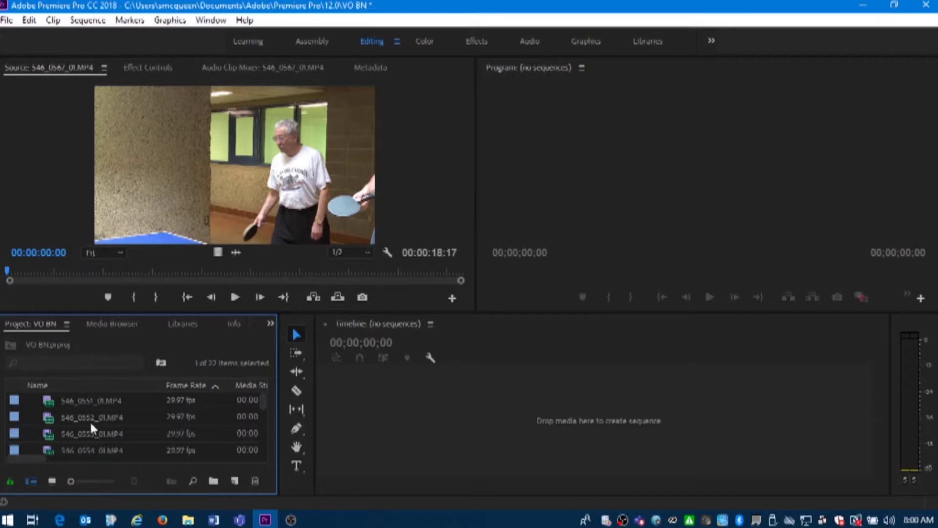
Load 546_0553_01.MP4 from the Project panel into the Source Monitor
scroll(205, 423, "down", 1)
double_click(48, 419)
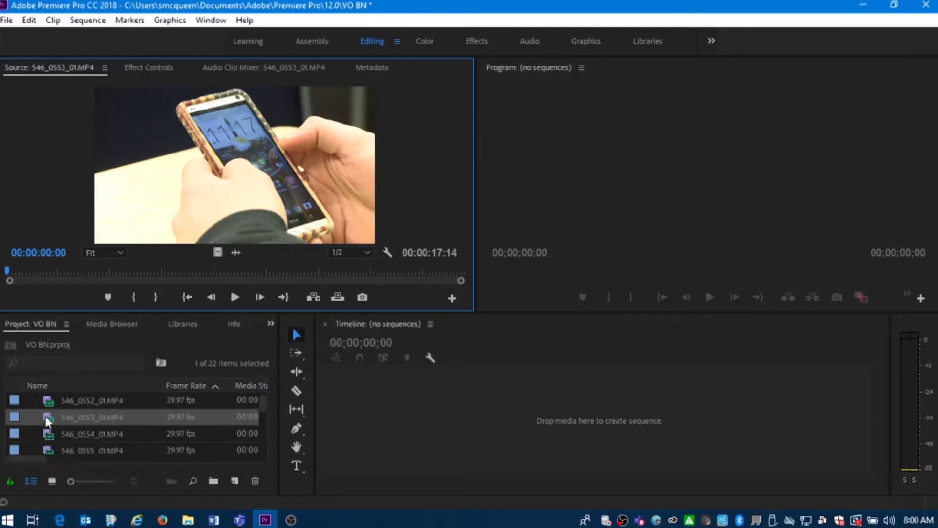
Create a new sequence, Sequence 03, from the AVCHD 1080i30 (60i) preset
left_click(6, 20)
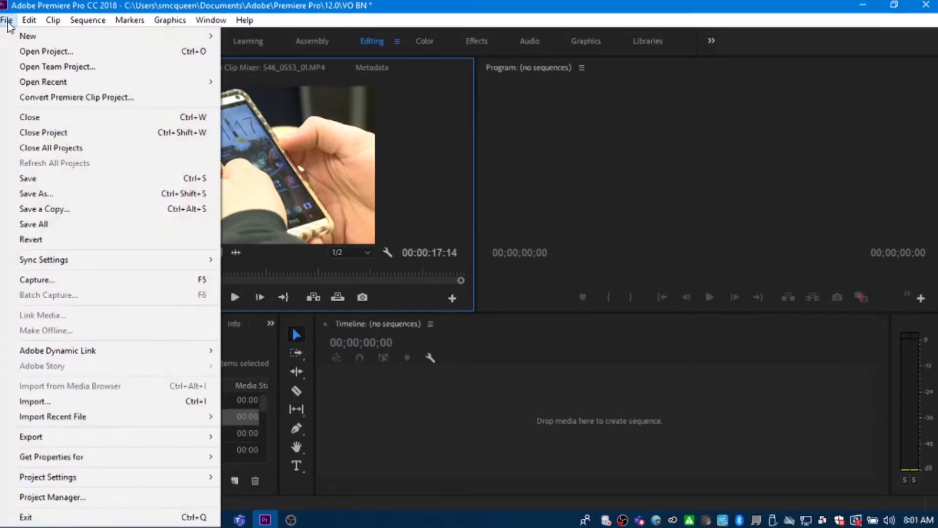
mouse_move(18, 42)
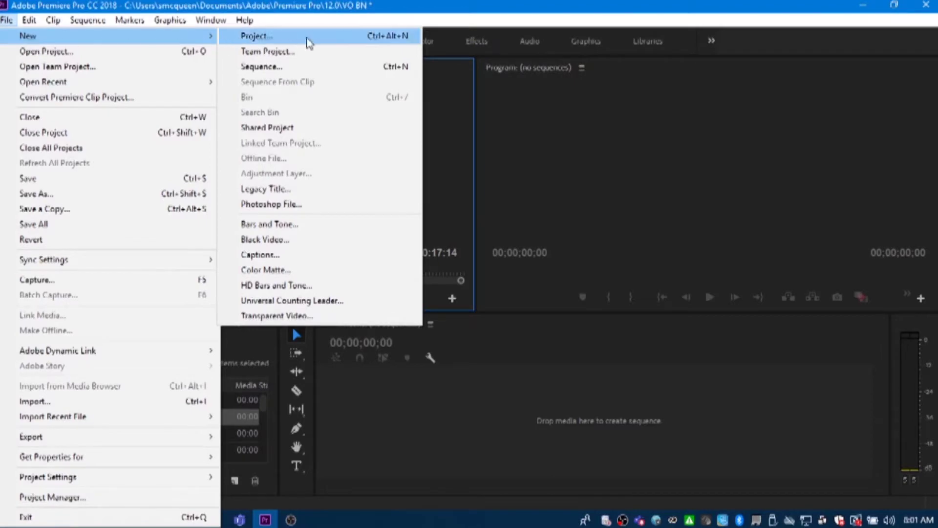
left_click(274, 67)
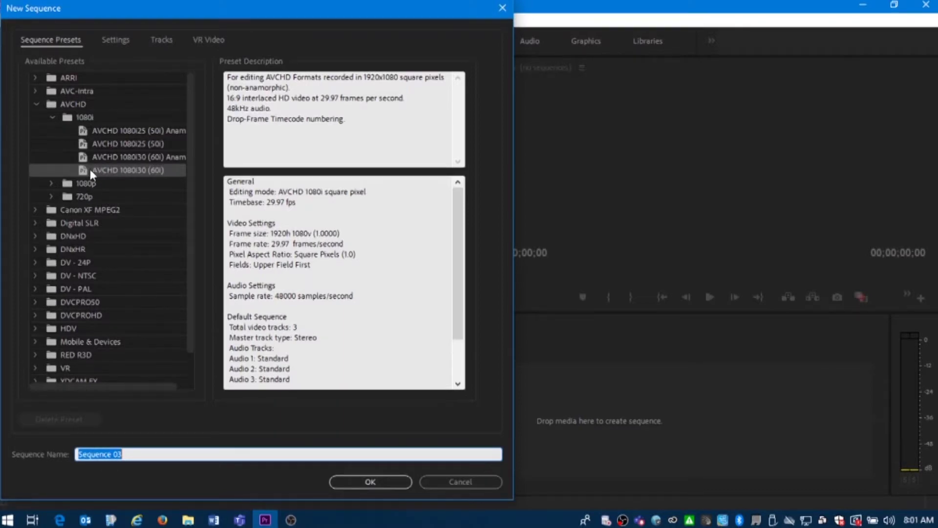
left_click(152, 171)
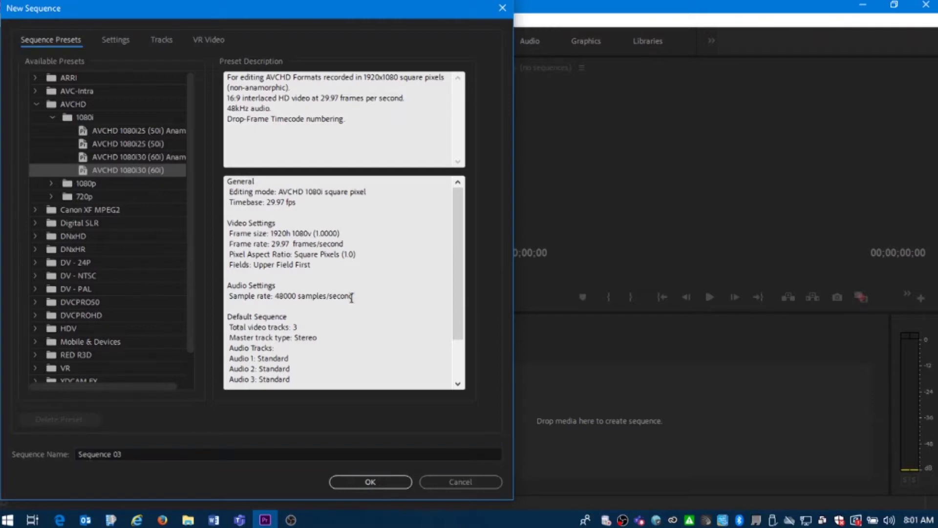
left_click(371, 482)
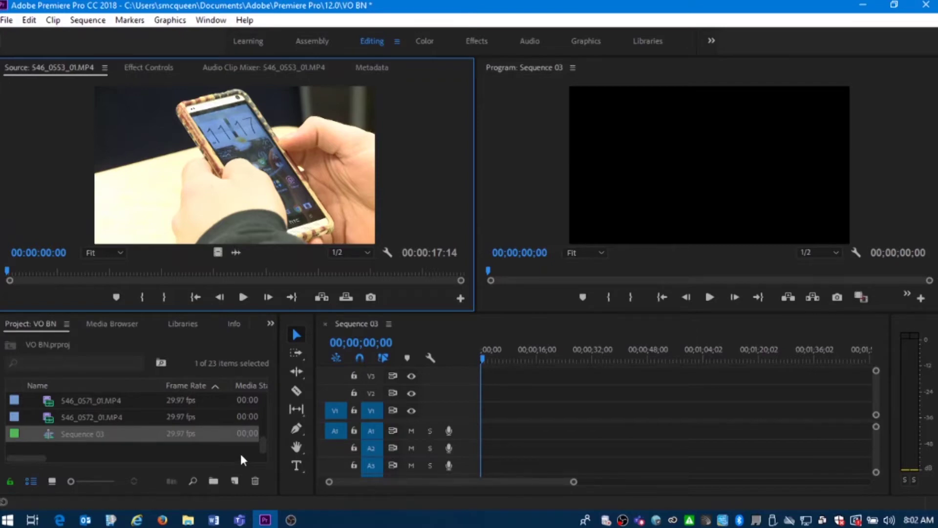
Load 546_0552_01.MP4 into the Source Monitor and scrub back near its start
scroll(99, 433, "up", 5)
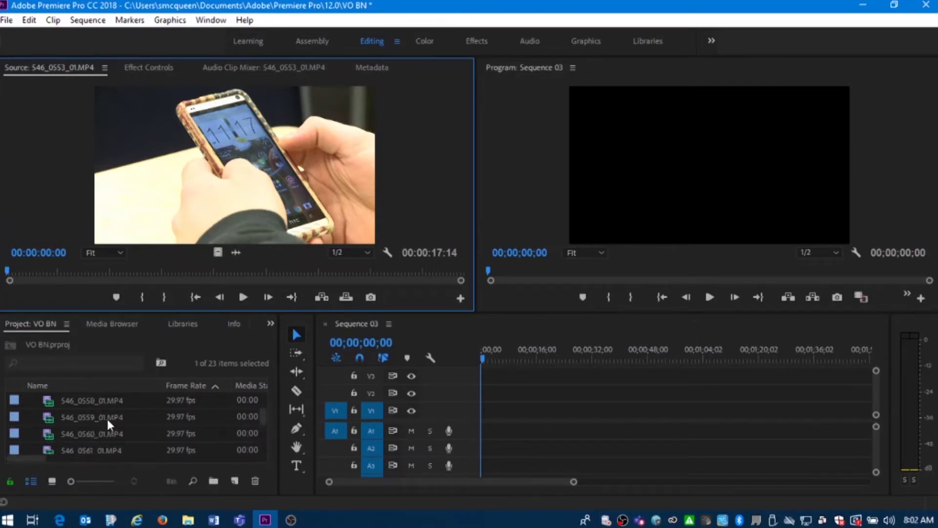
scroll(111, 416, "up", 1)
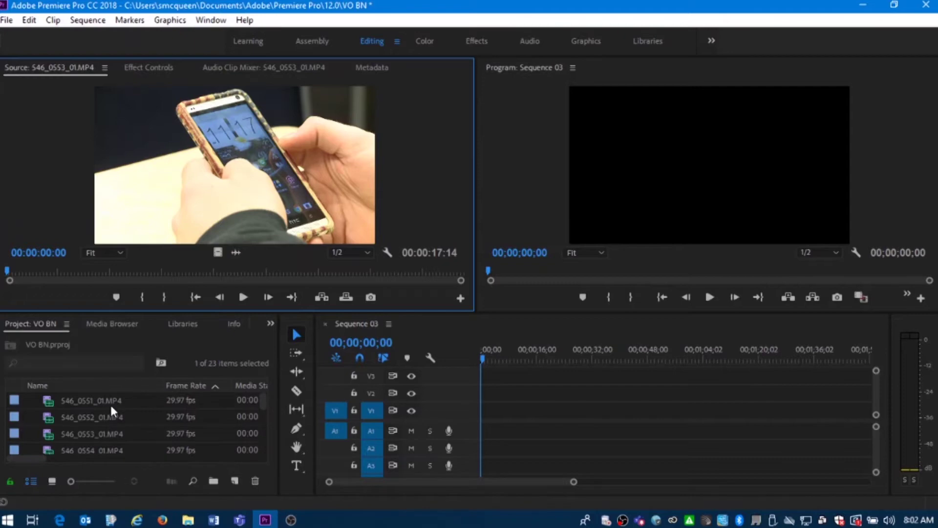
double_click(49, 414)
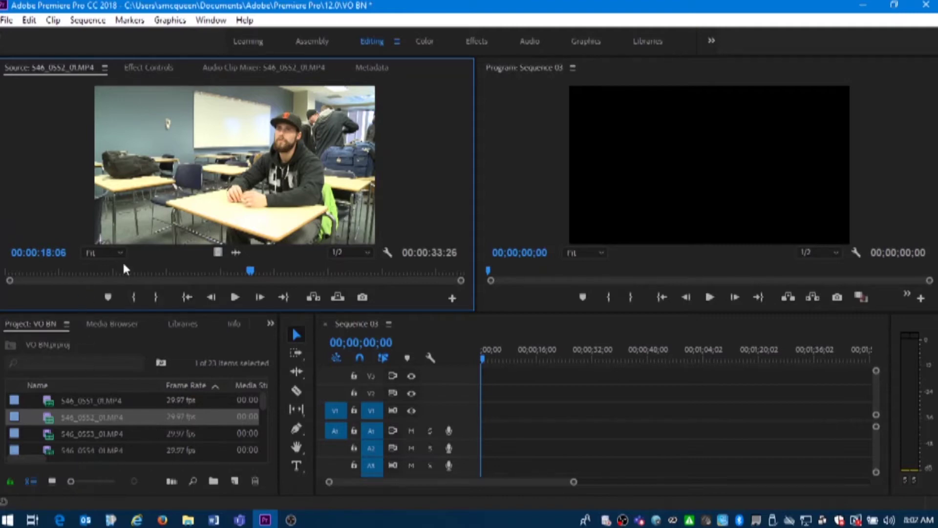
left_click_drag(157, 271, 266, 259)
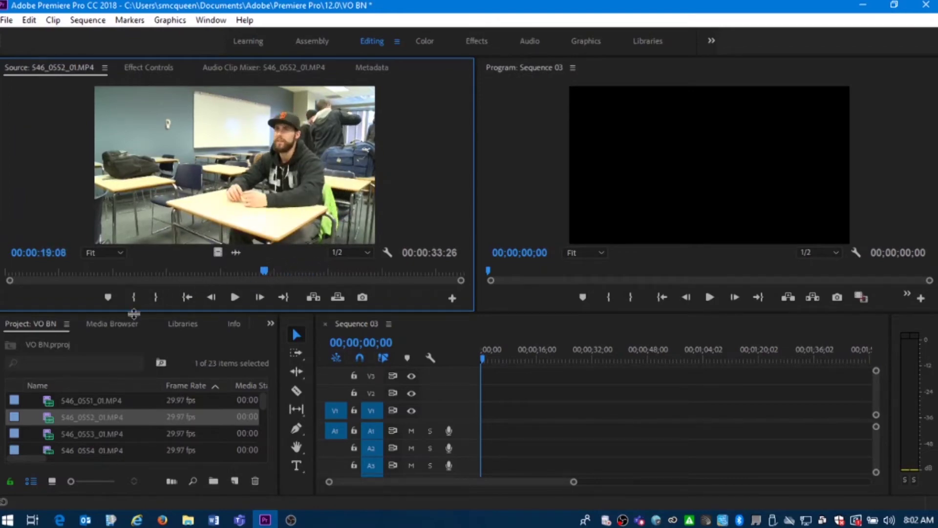
Mark in at 00:00:19:08 and out at 00:00:26:18 in 546_0552_01.MP4
left_click(133, 298)
left_click(243, 297)
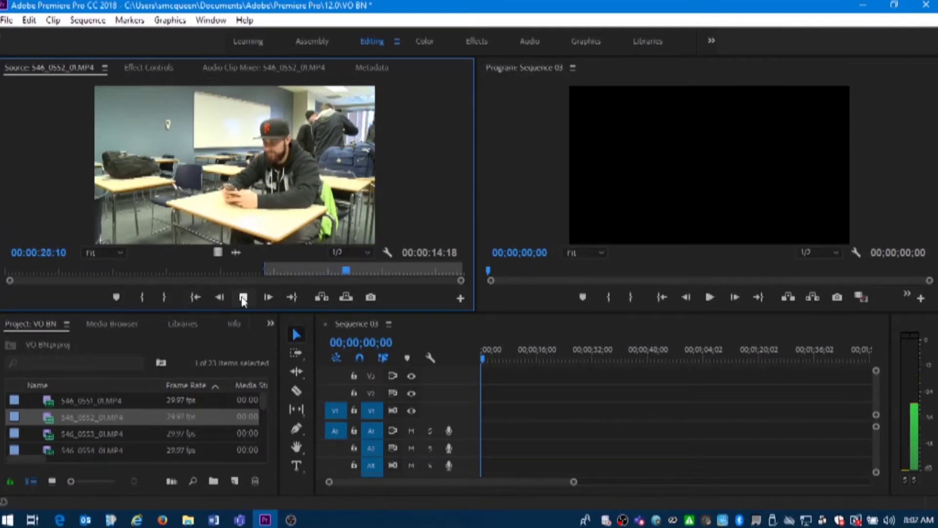
left_click(243, 298)
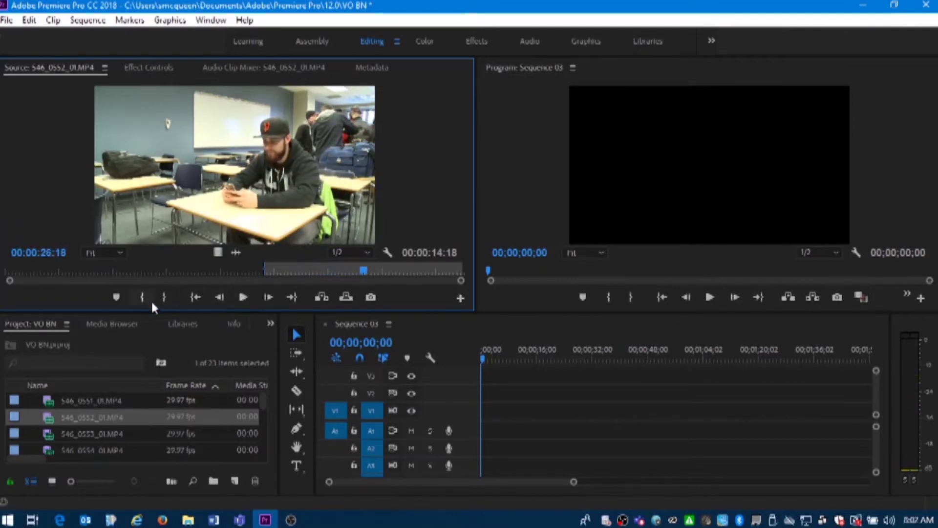
left_click(166, 298)
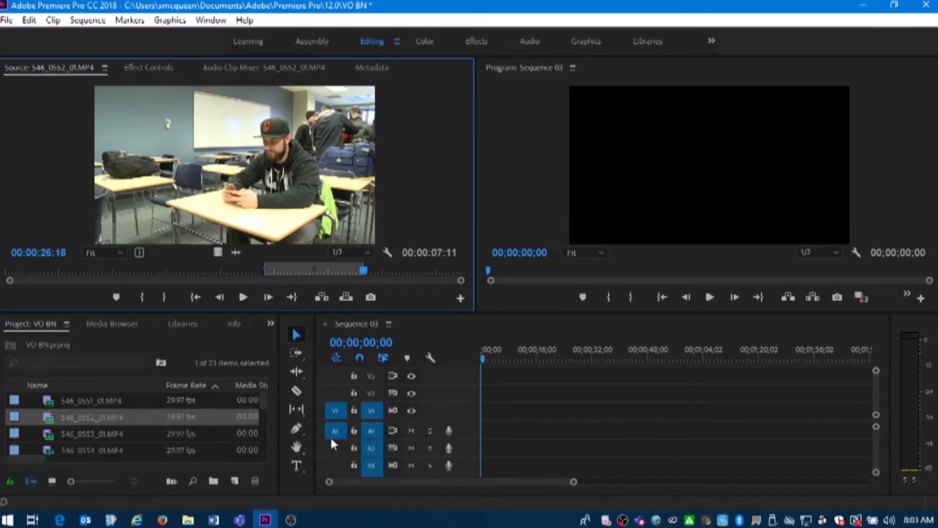
Patch source audio to A2, insert the 0552 range at the sequence start, and reload 0553
left_click(335, 450)
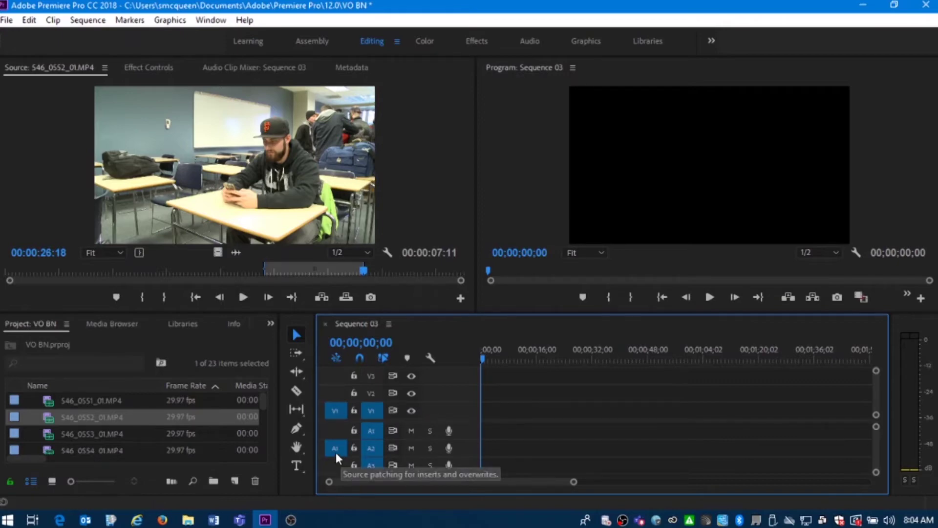
left_click(321, 298)
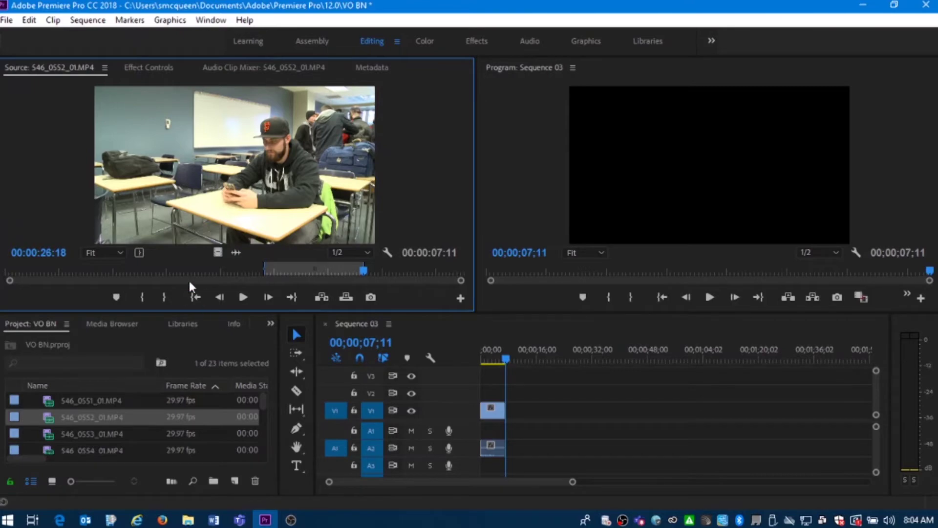
double_click(43, 432)
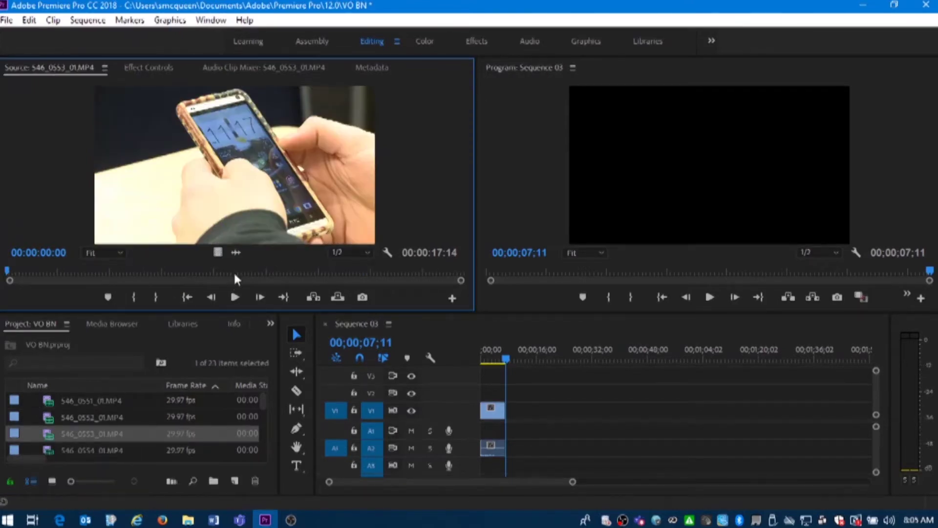
Set the Sequence 03 in point at 00;00;05;16
left_click_drag(230, 273, 61, 275)
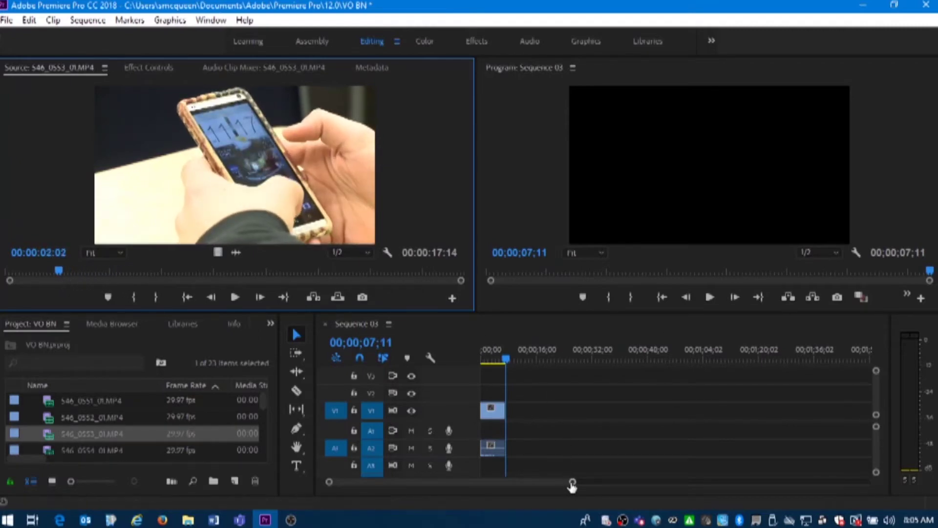
left_click_drag(571, 484, 523, 483)
mouse_move(582, 347)
left_mouse_down()
mouse_move(565, 348)
mouse_move(598, 347)
left_mouse_up()
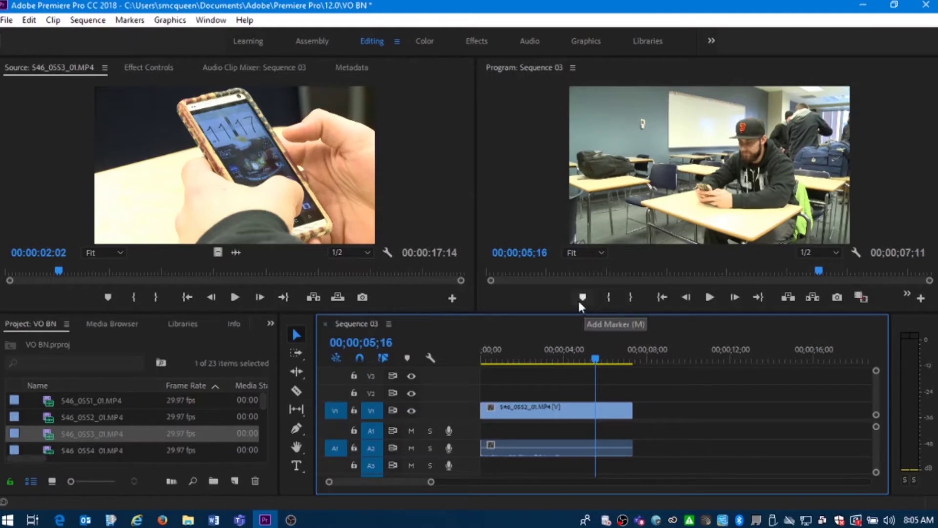
left_click(608, 296)
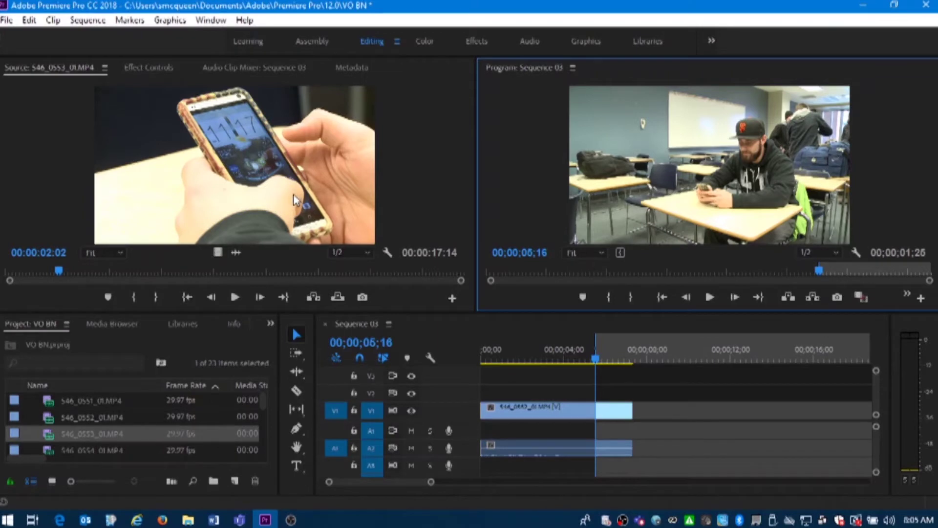
Mark in at 00:00:02:02 and out at 00:00:06:05 in 546_0553_01.MP4
left_click(133, 295)
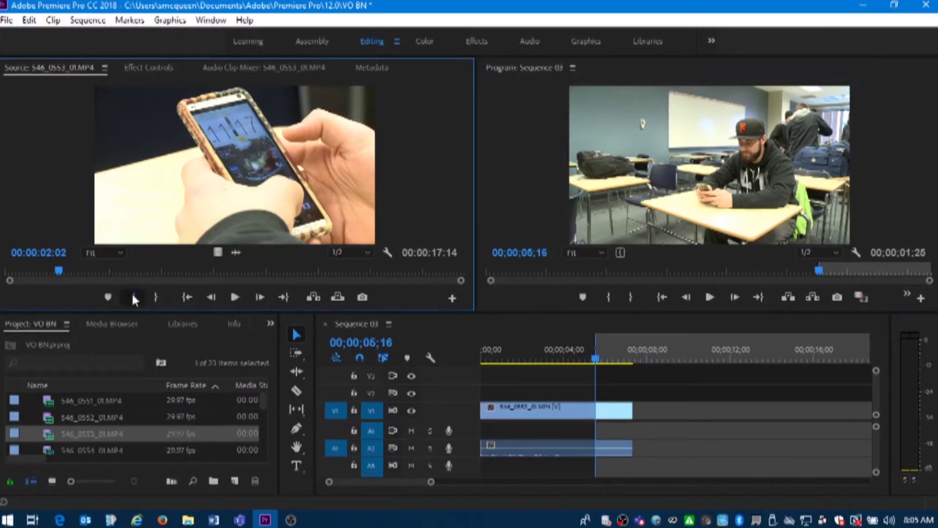
left_click(249, 294)
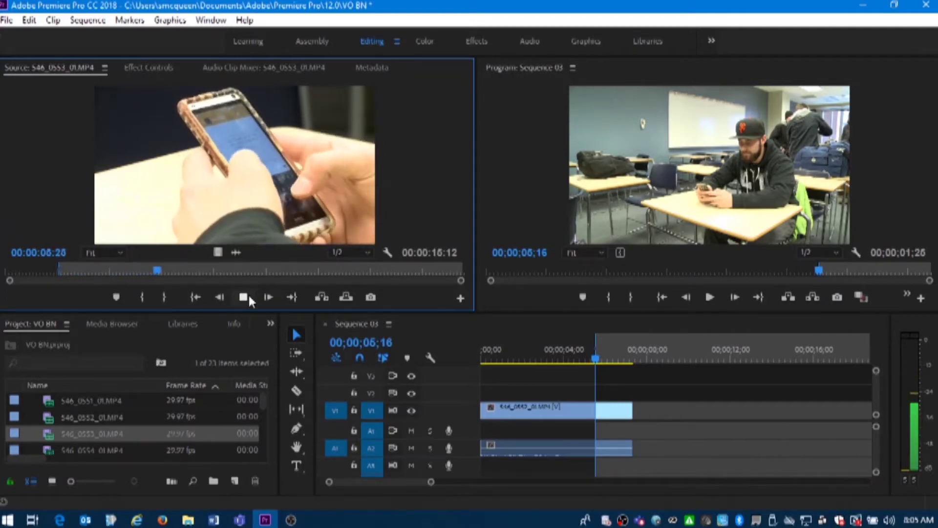
left_click(243, 296)
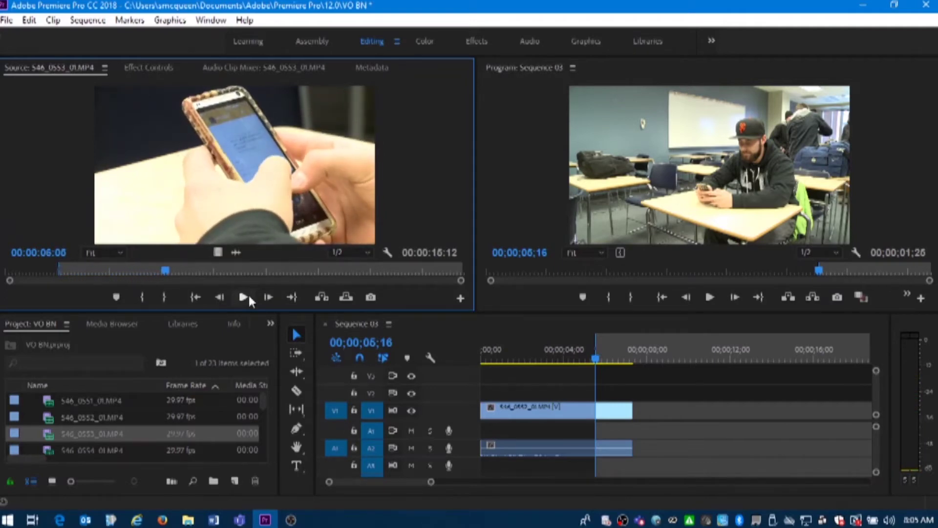
left_click(164, 300)
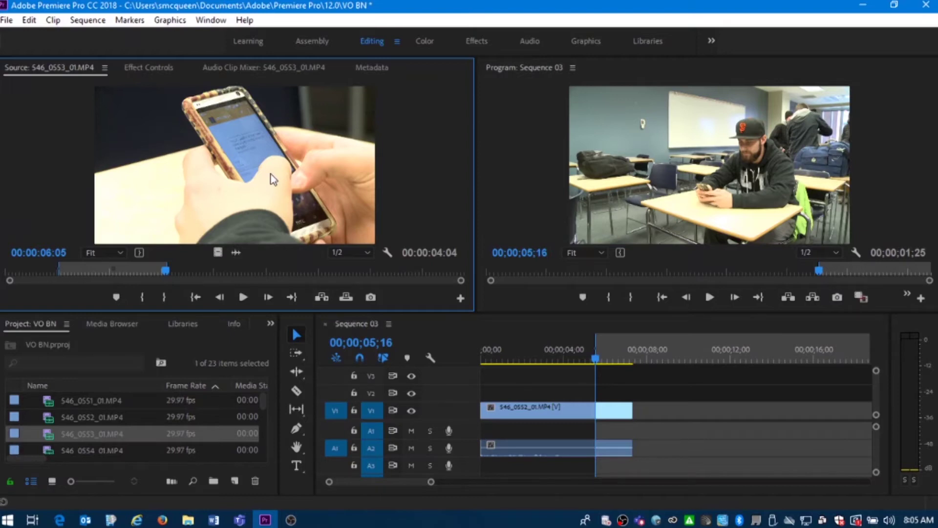
Place the 0553 range at the sequence in point by overwrite, undoing the first insert
left_click(323, 296)
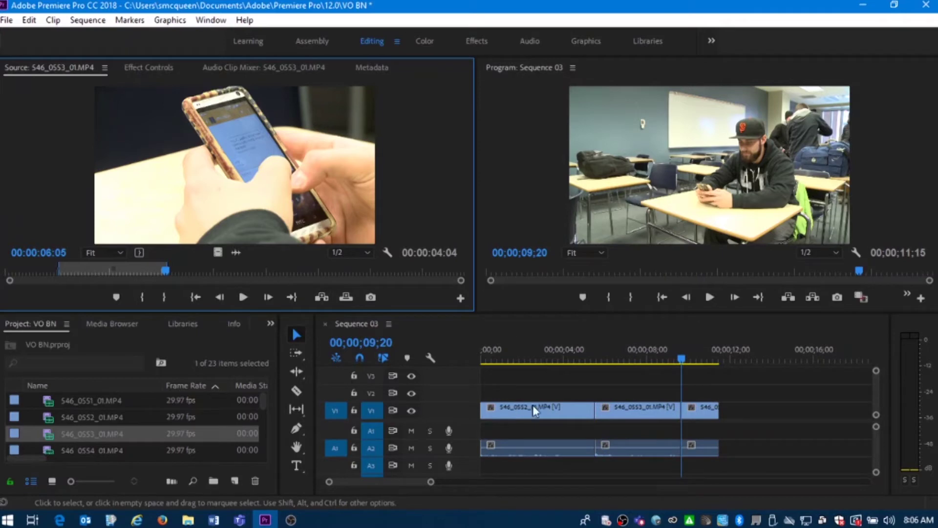
left_click_drag(591, 355, 576, 367)
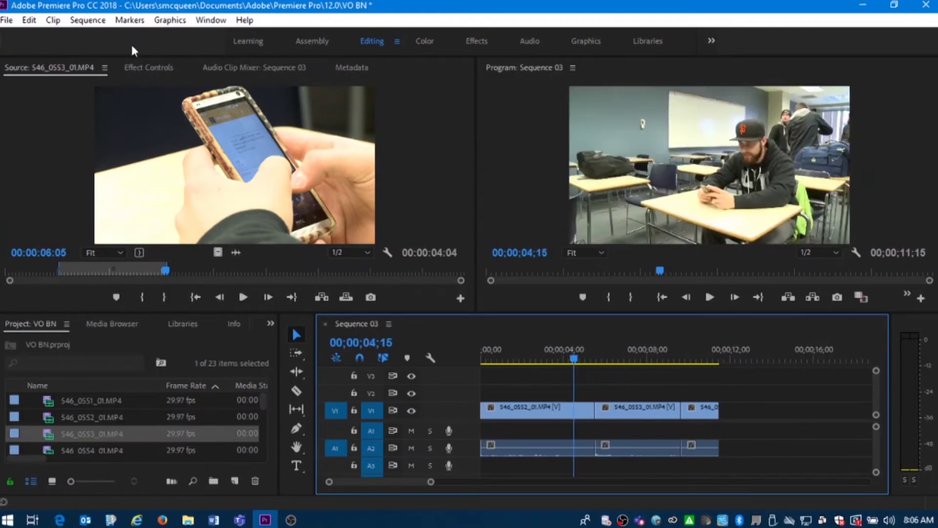
left_click(29, 21)
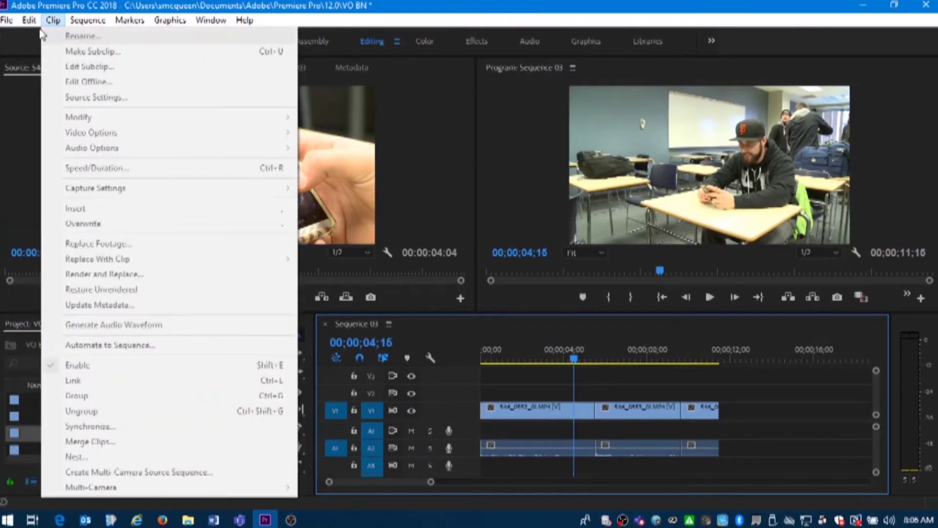
left_click(38, 37)
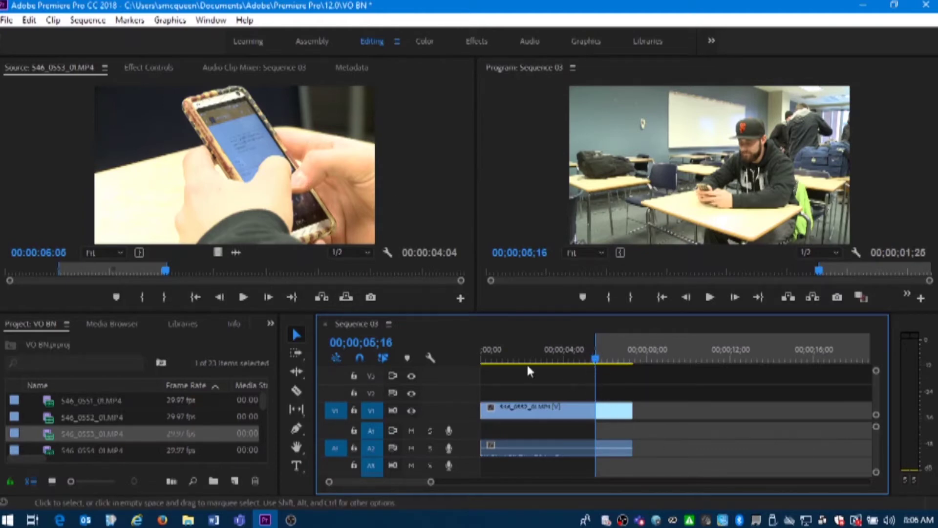
left_click(350, 298)
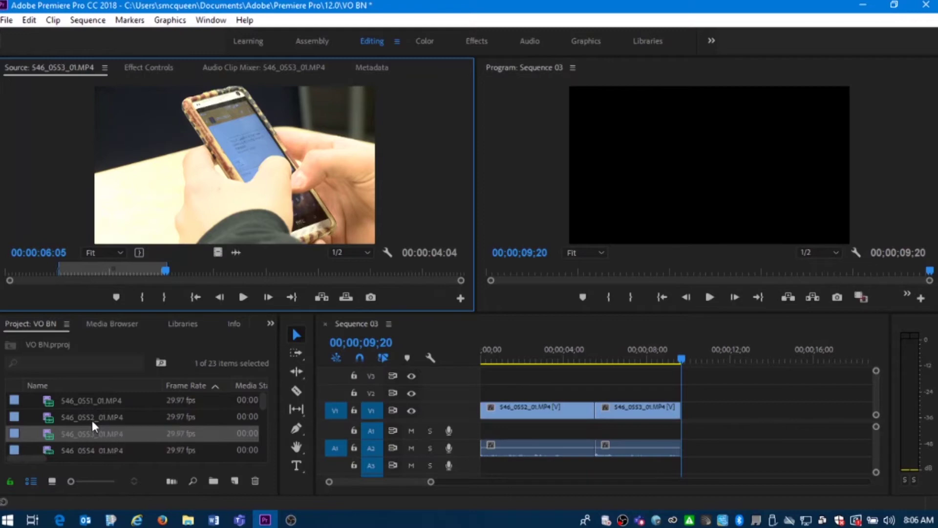
Mark 00:00:05:29–00:00:08:26 of 546_0554 and insert the range into the sequence
double_click(52, 445)
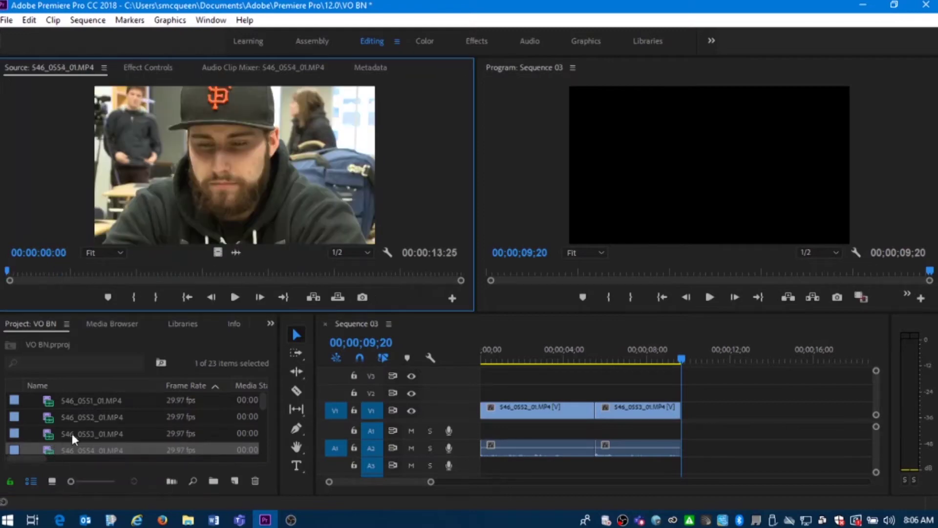
scroll(73, 432, "down", 1)
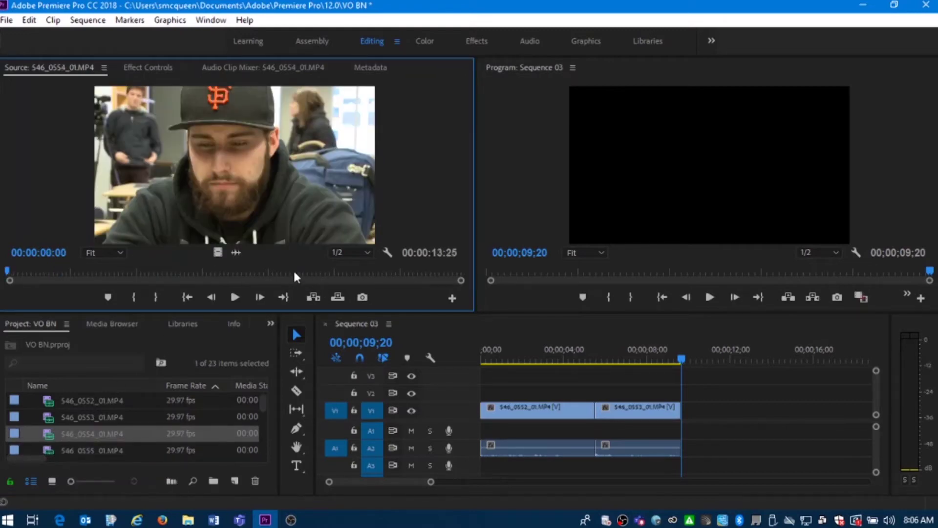
left_click_drag(294, 273, 201, 277)
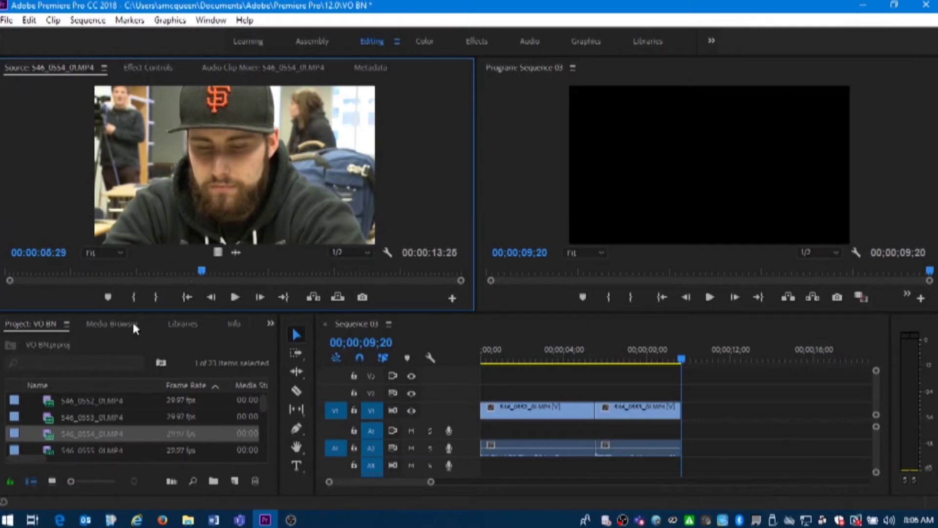
left_click(134, 298)
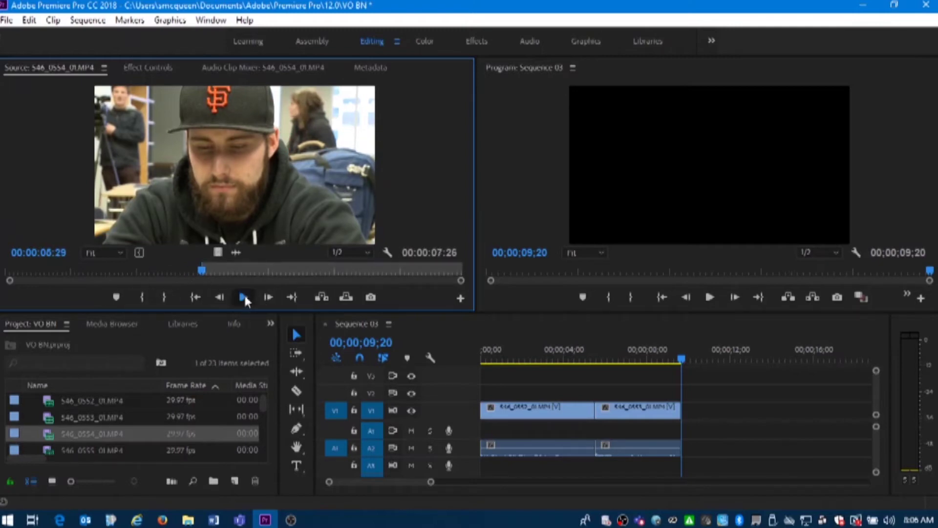
left_click(244, 296)
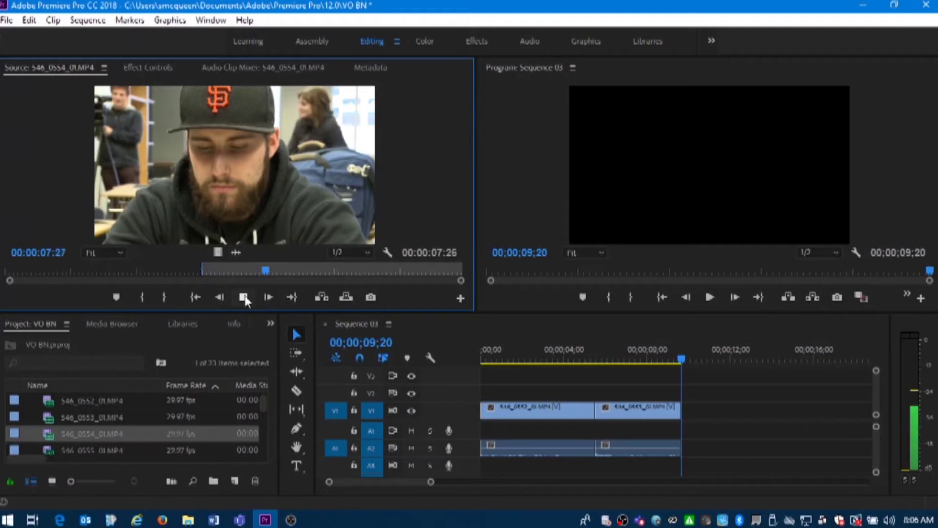
left_click(244, 296)
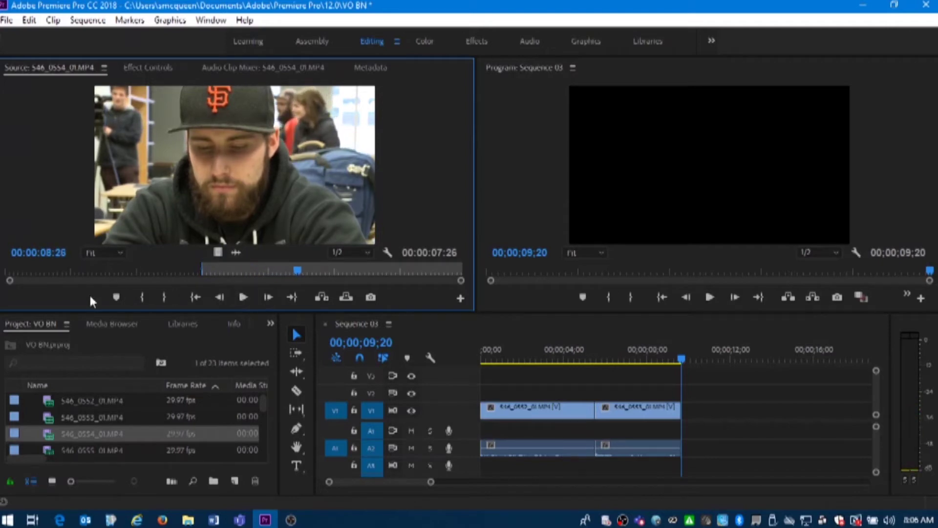
left_click(165, 297)
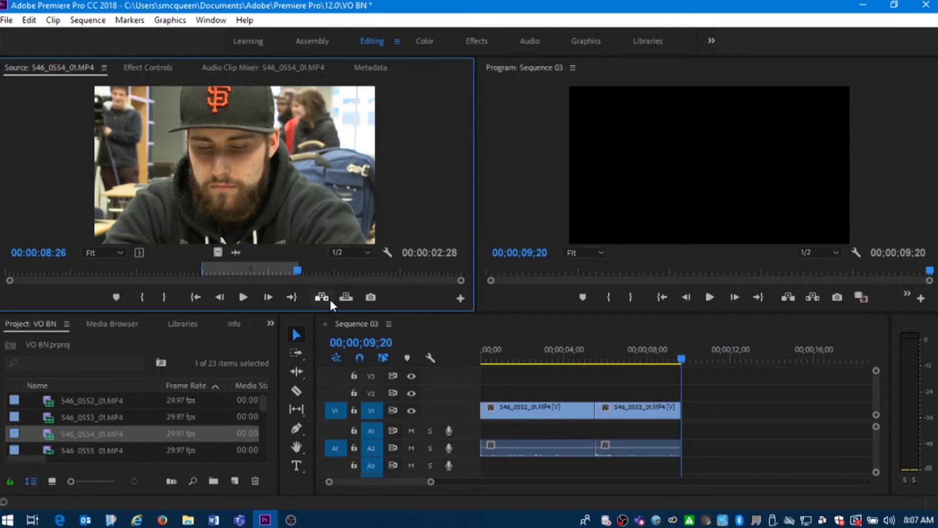
left_click(329, 299)
Play Sequence 03 from the start, then zoom in to check its 00;00;12;18 end
left_click_drag(556, 359, 454, 360)
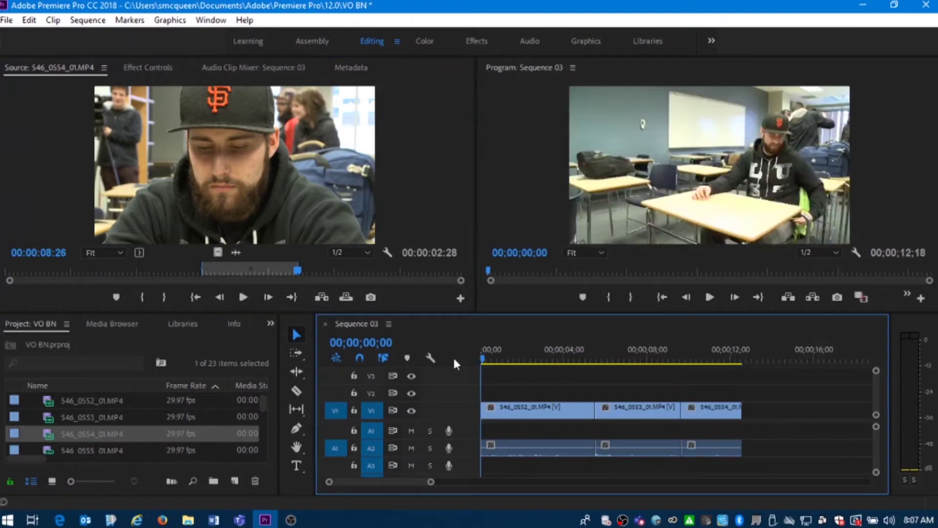
left_click(709, 297)
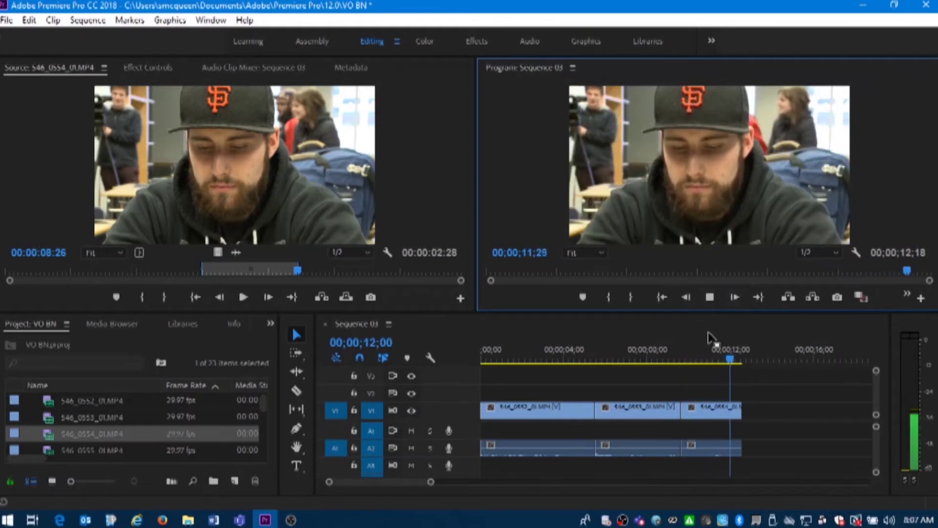
left_click_drag(717, 348, 744, 349)
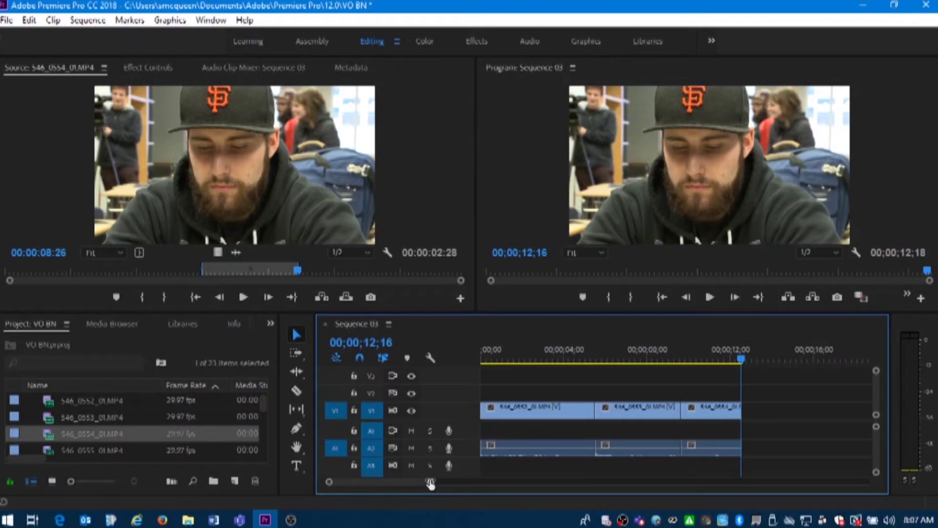
key("equal")
key("equal")
key("equal")
key("equal")
key("equal")
key("equal")
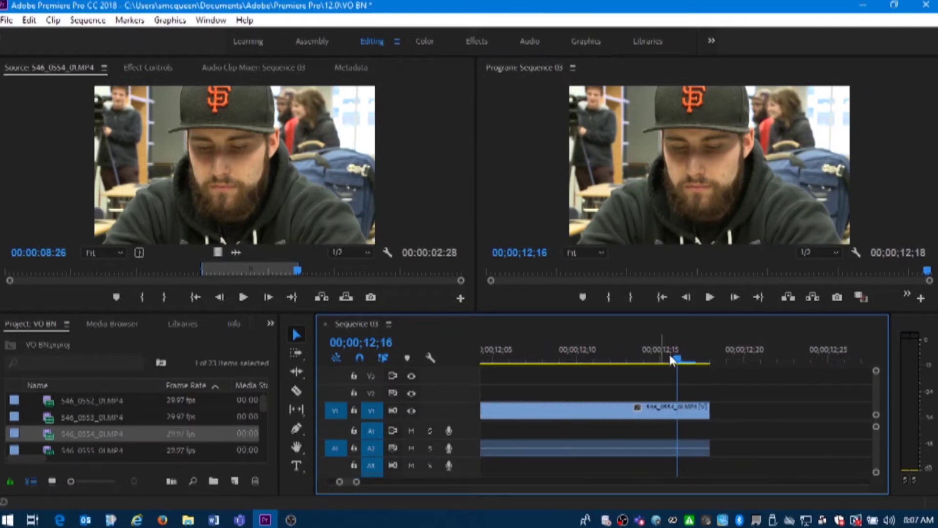
left_click_drag(675, 353, 707, 359)
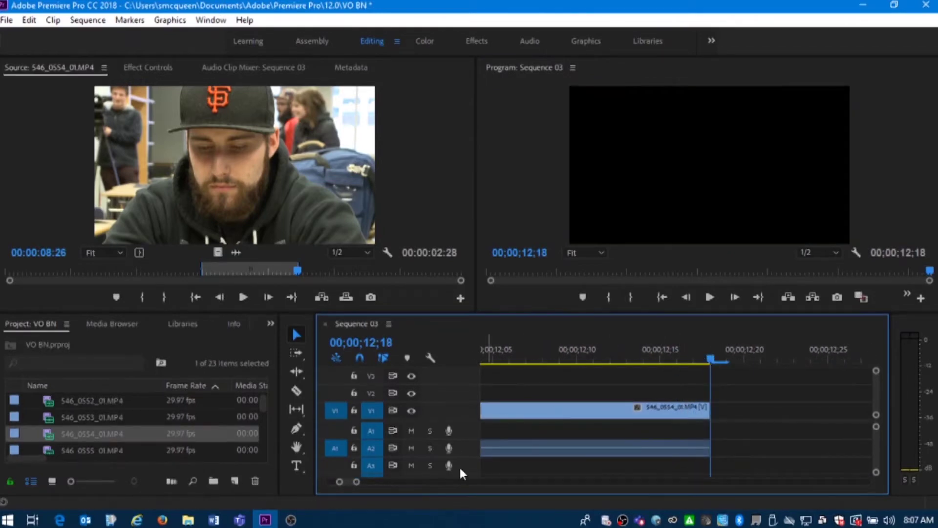
left_click_drag(358, 483, 521, 485)
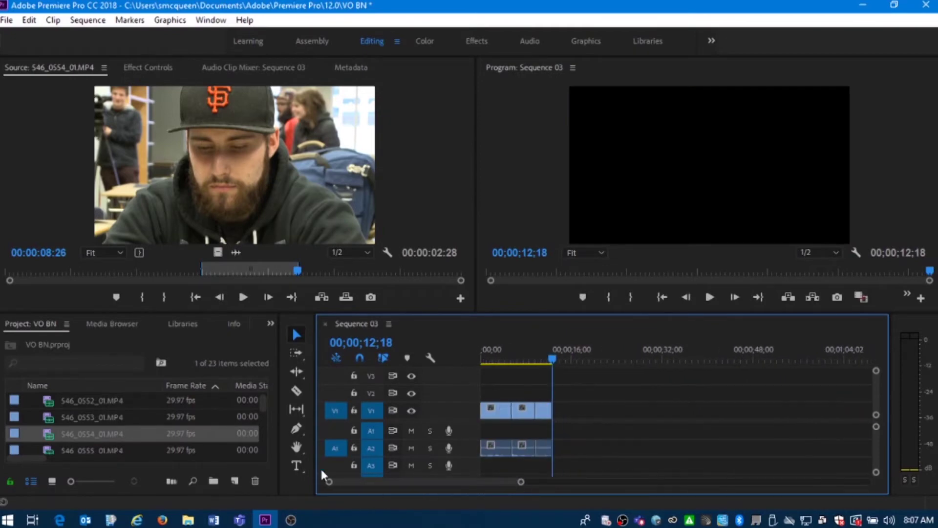
Preview clips 546_0555 and 546_0556, including the Shaping Horizons banner shot
scroll(100, 432, "down", 1)
double_click(46, 430)
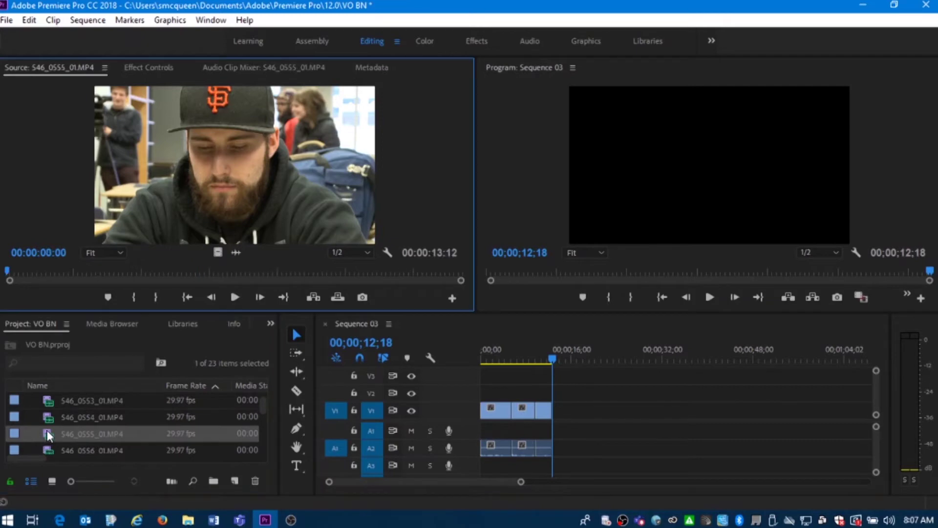
scroll(51, 427, "down", 2)
double_click(52, 417)
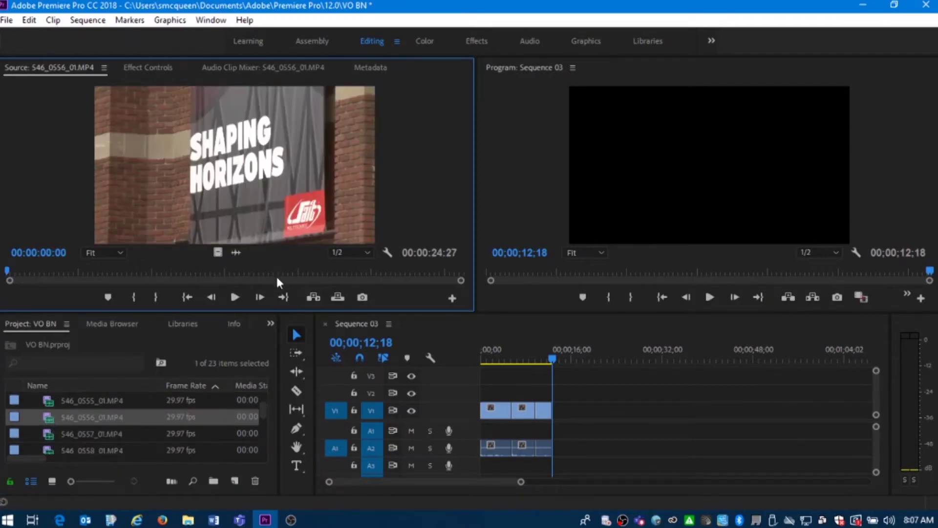
left_click(259, 272)
mouse_move(259, 273)
left_mouse_down()
mouse_move(77, 274)
mouse_move(277, 270)
left_mouse_up()
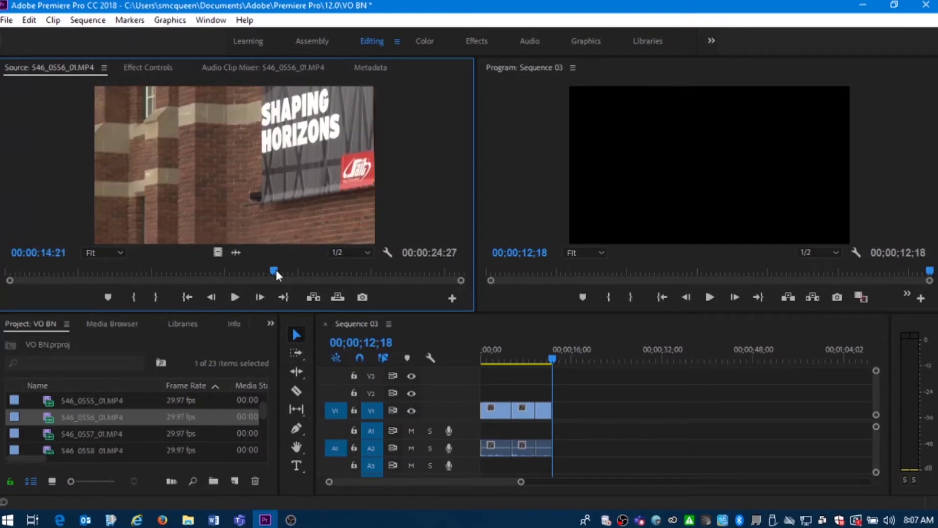
Mark 00:00:06:18–00:00:12:11 of 546_0557 and insert it at the sequence end
double_click(52, 433)
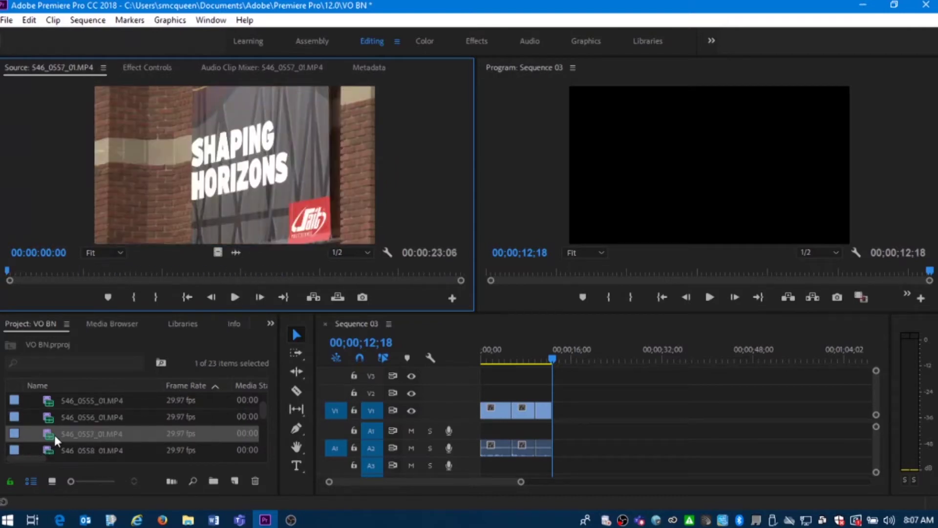
left_click_drag(261, 277, 116, 304)
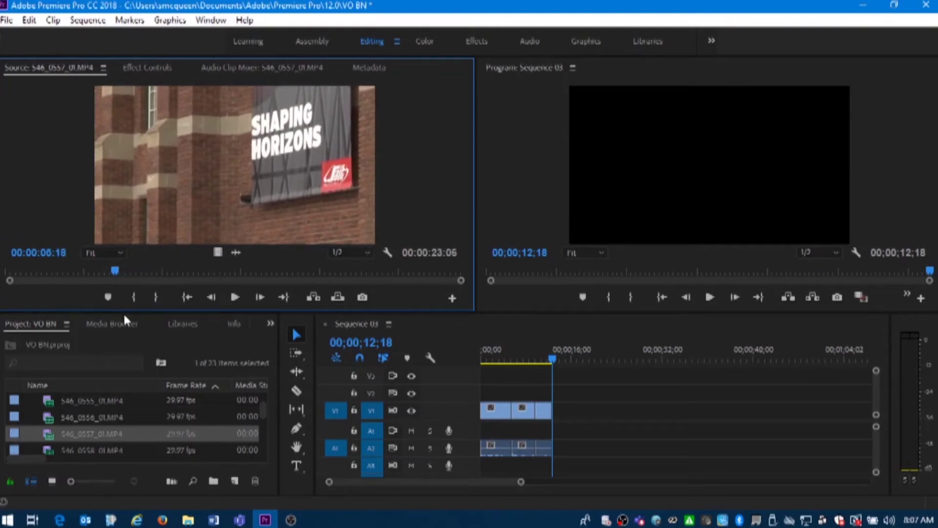
left_click(134, 297)
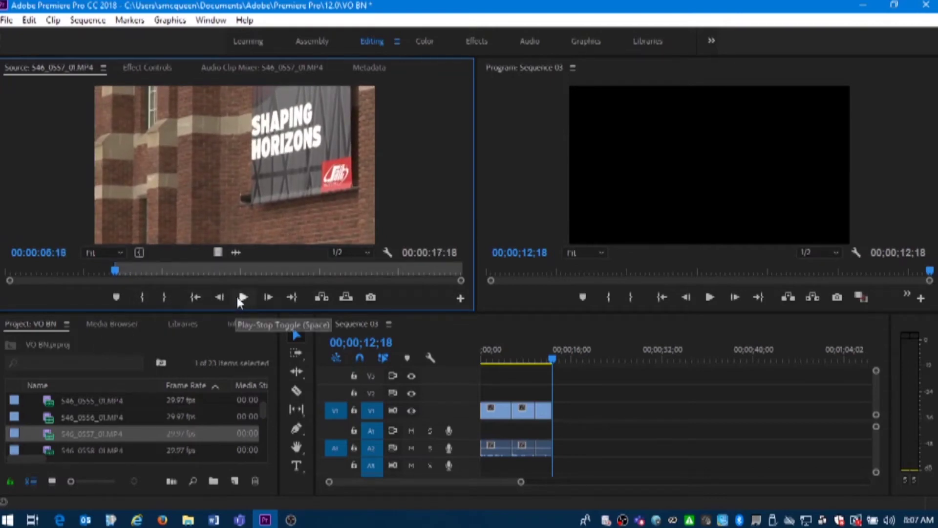
left_click(237, 297)
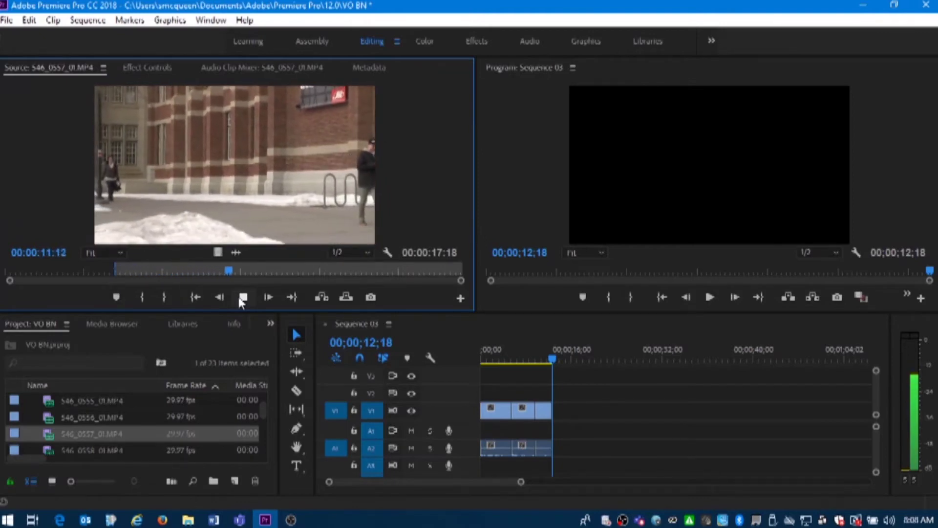
left_click(239, 297)
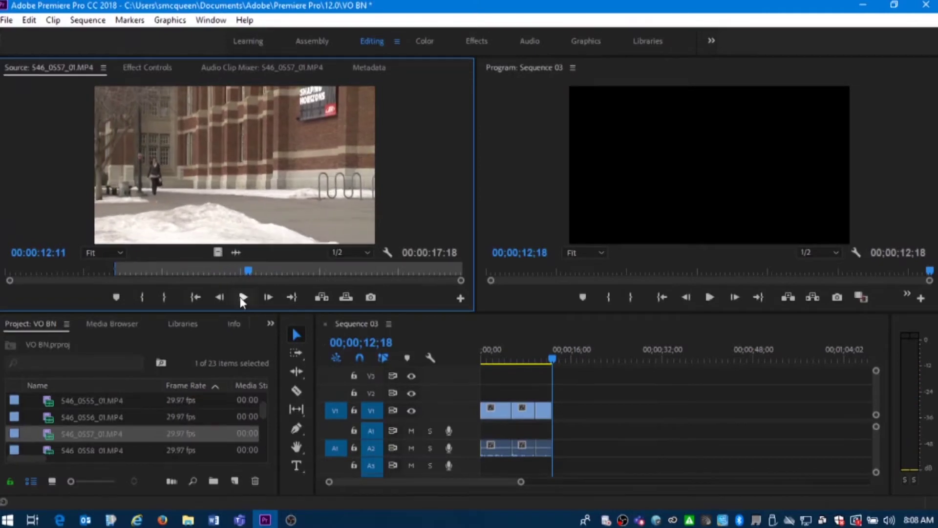
left_click(166, 302)
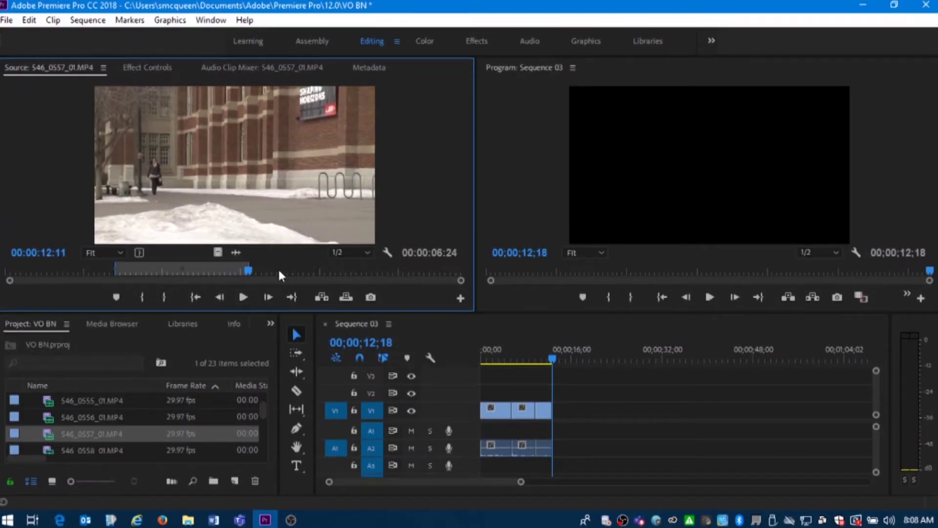
left_click(321, 297)
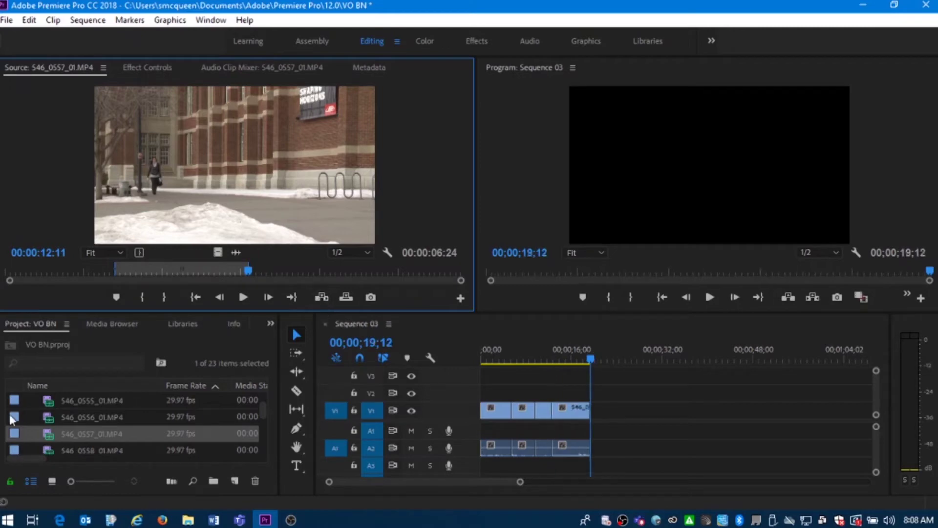
Mark 00:00:02:28–00:00:10:29 of 546_0558 and insert the range at the sequence end
scroll(48, 412, "down", 1)
double_click(48, 414)
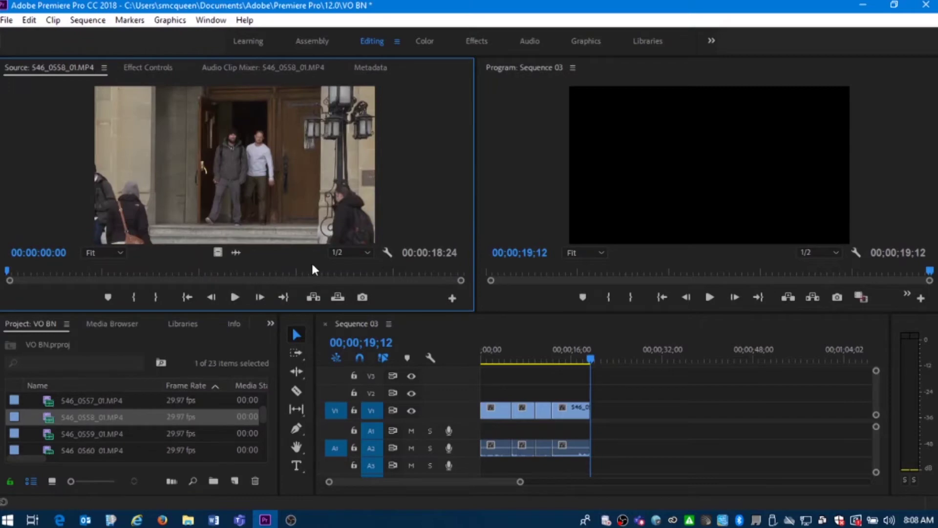
left_click_drag(286, 274, 75, 280)
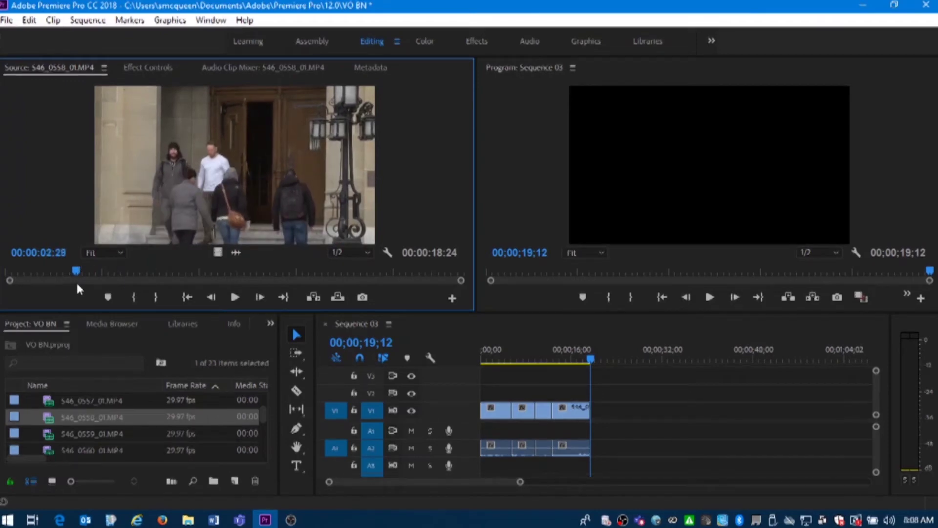
left_click(133, 298)
left_click(247, 298)
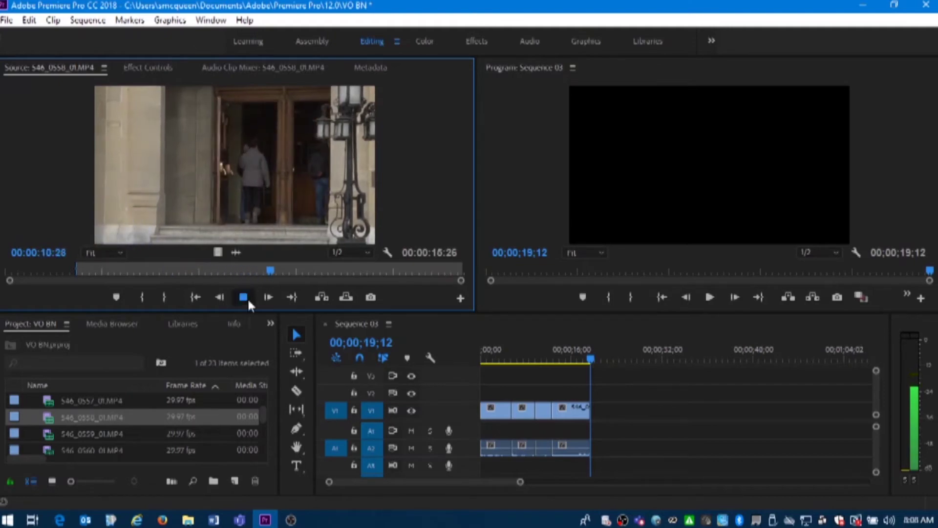
left_click(247, 298)
left_click(165, 299)
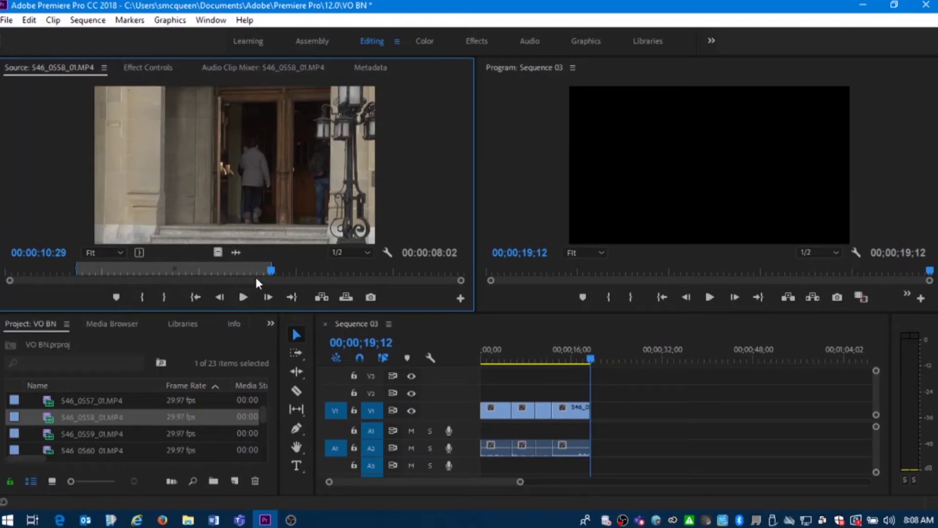
left_click(322, 297)
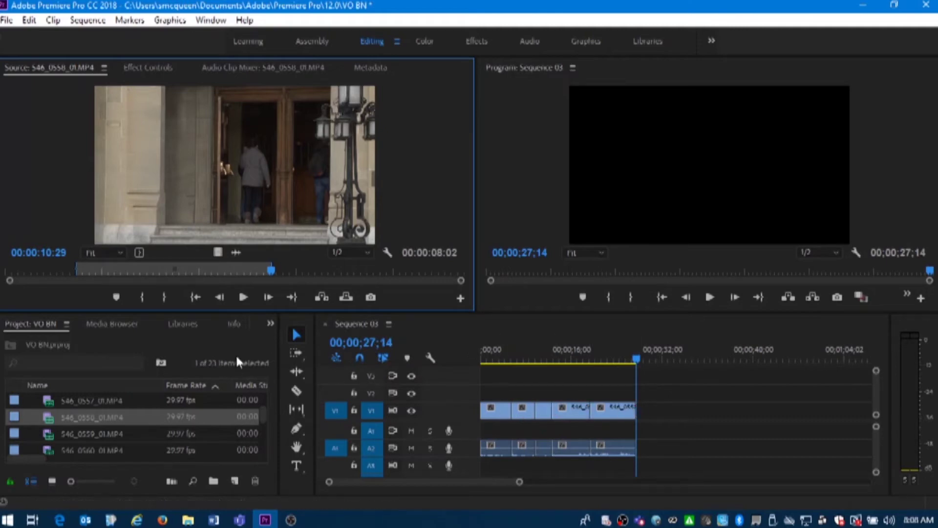
Preview clips 546_0559 and 546_0560 in the Source monitor, scrubbing through 546_0560
double_click(48, 432)
scroll(39, 426, "down", 1)
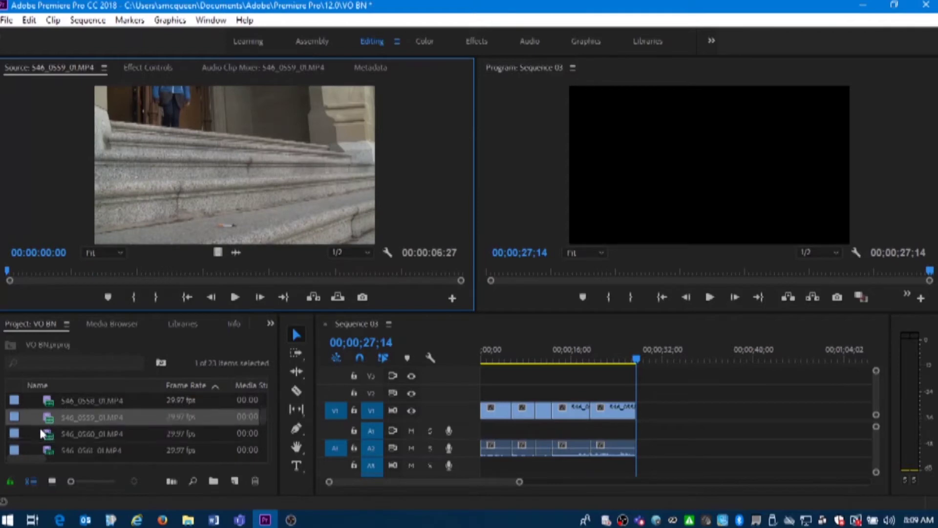
double_click(47, 432)
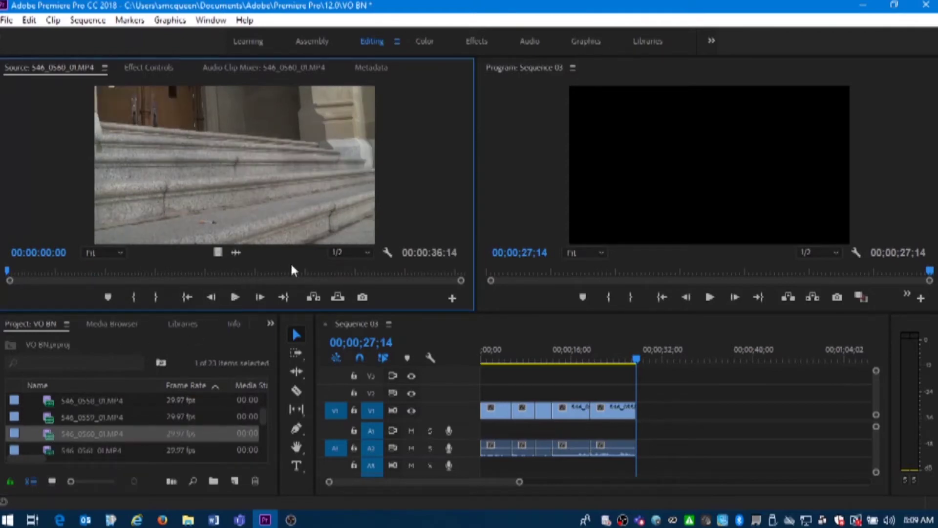
left_click_drag(262, 276, 363, 271)
Preview clips 546_0561 through 546_0564, ending with 546_0564_01.MP4 loaded
double_click(44, 449)
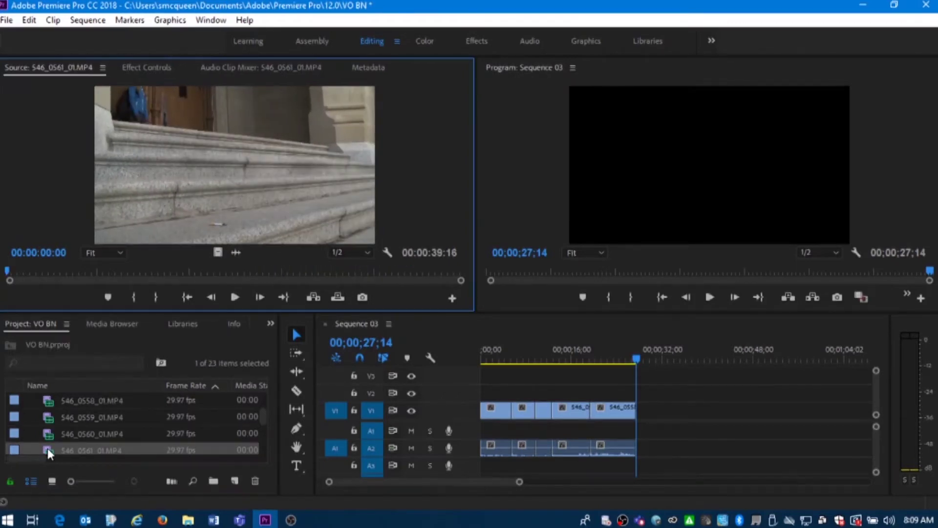
left_click(338, 268)
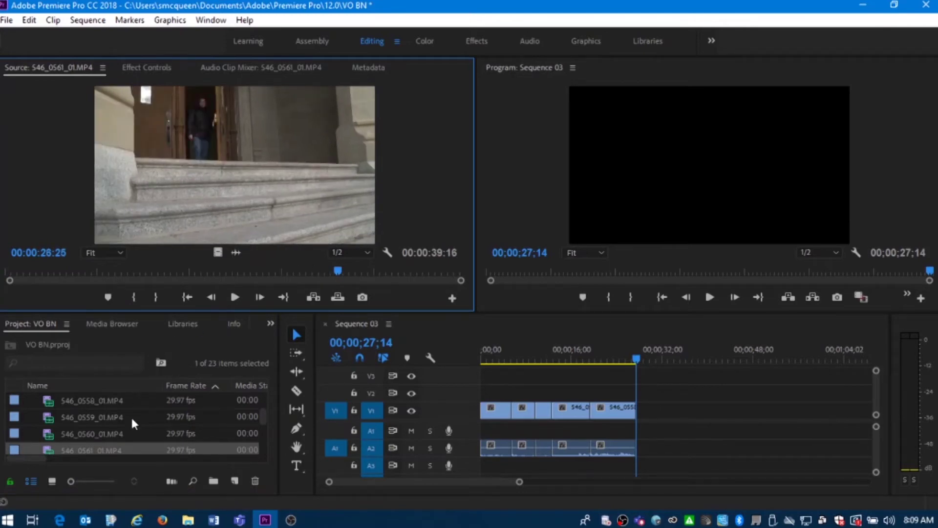
left_click_drag(265, 415, 265, 419)
double_click(51, 417)
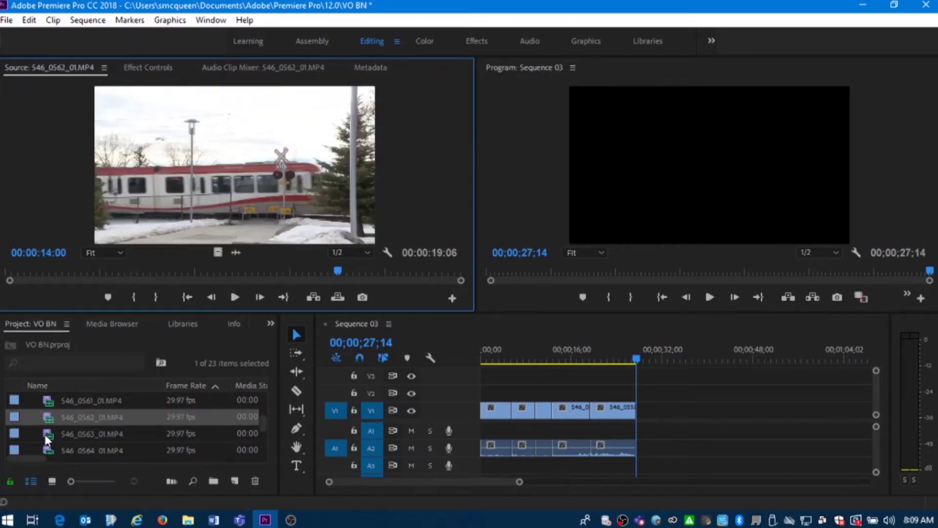
double_click(45, 434)
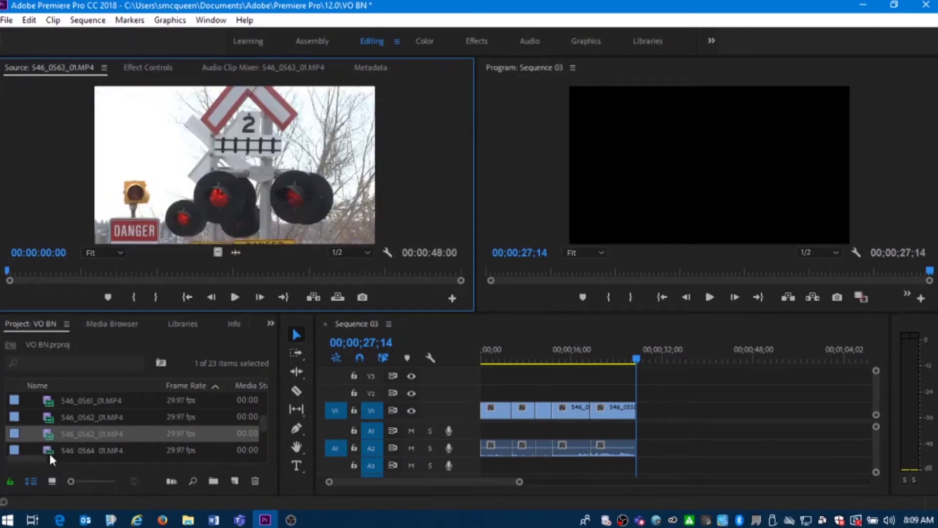
double_click(47, 450)
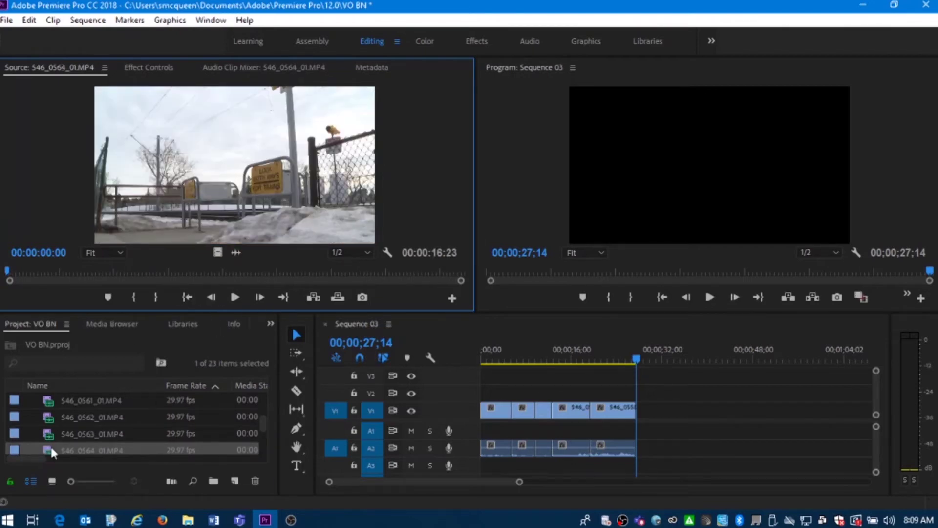
Mark 03:02 to 05:11 on 546_0563_01.MP4 and insert that range at the end of Sequence 03
double_click(51, 433)
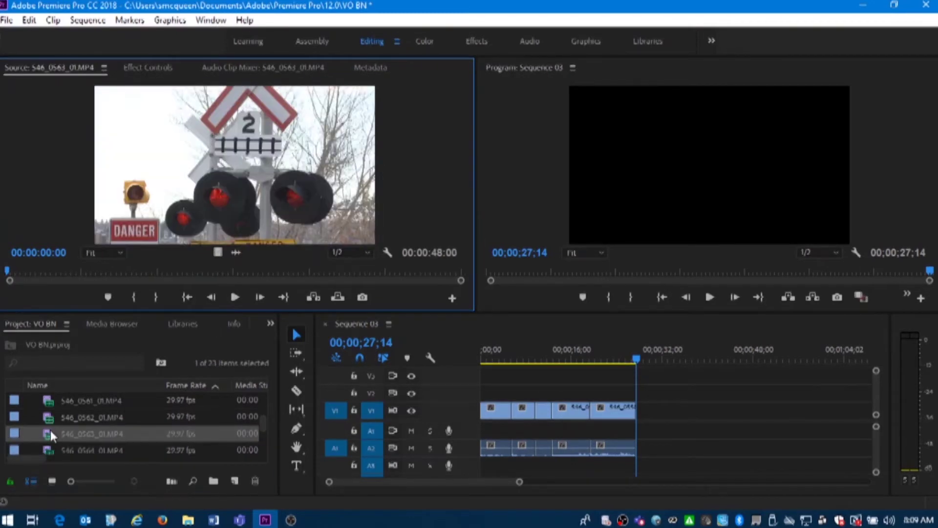
left_click(233, 294)
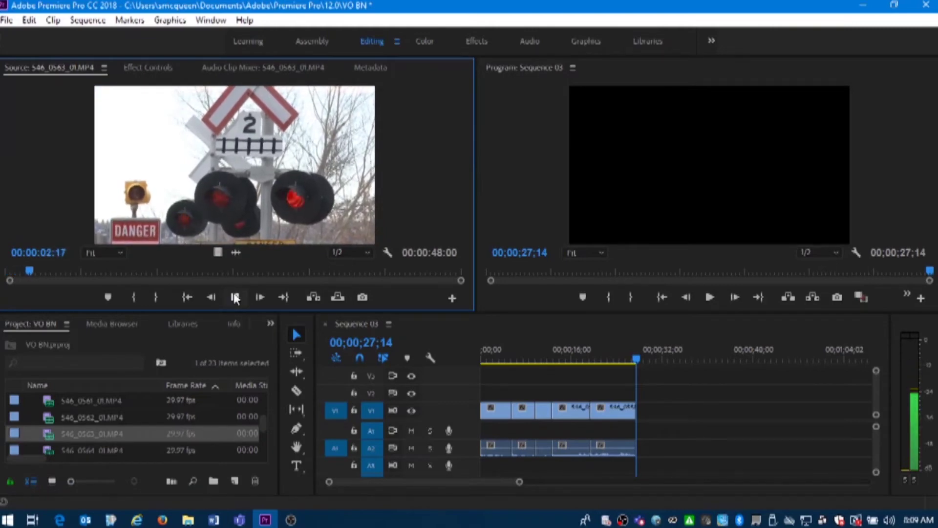
left_click(235, 297)
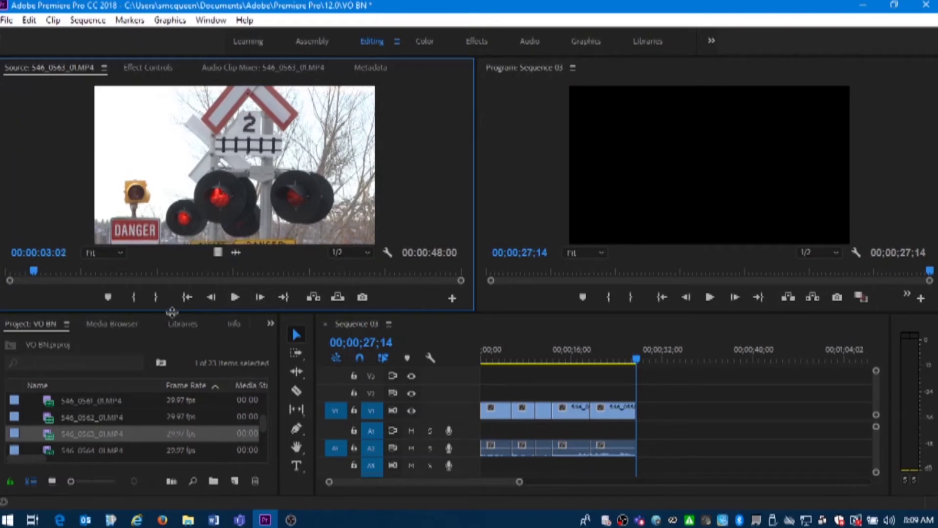
left_click(133, 298)
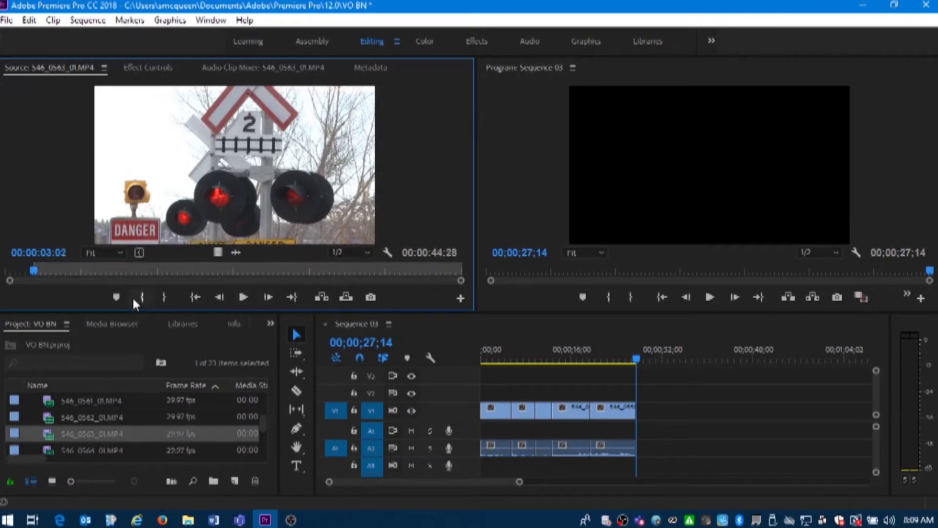
left_click(243, 297)
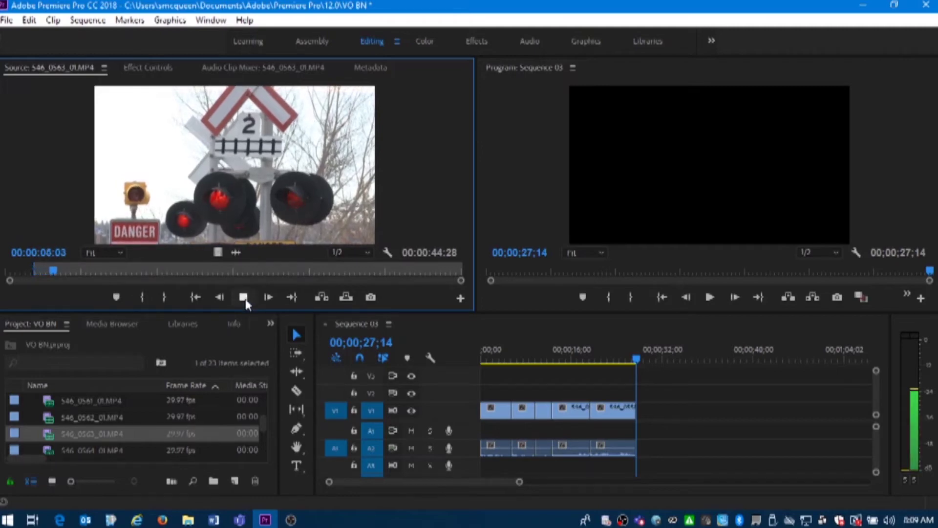
left_click(243, 297)
left_click(164, 298)
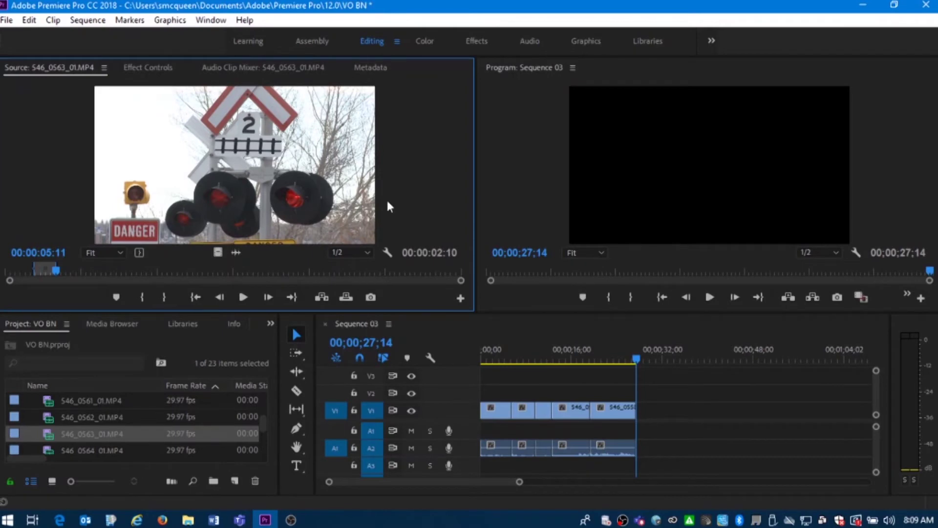
left_click(320, 297)
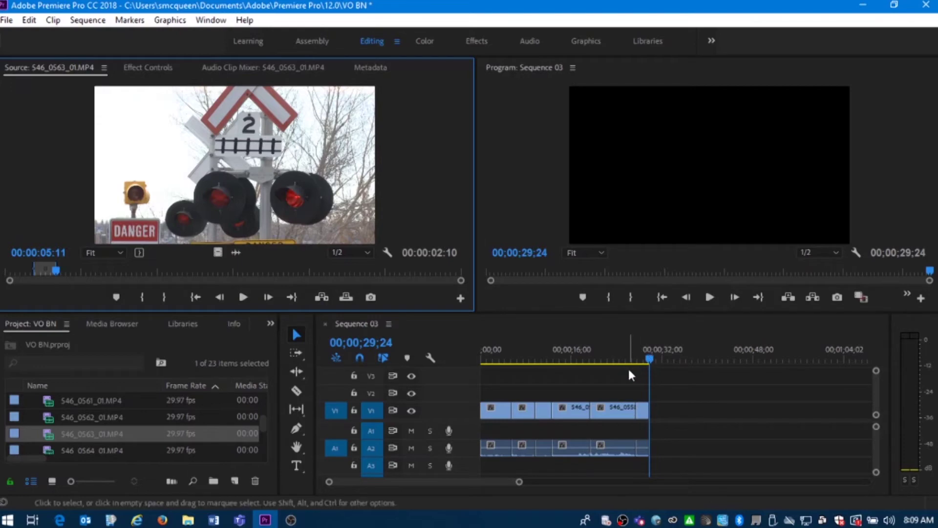
left_click_drag(577, 358, 631, 355)
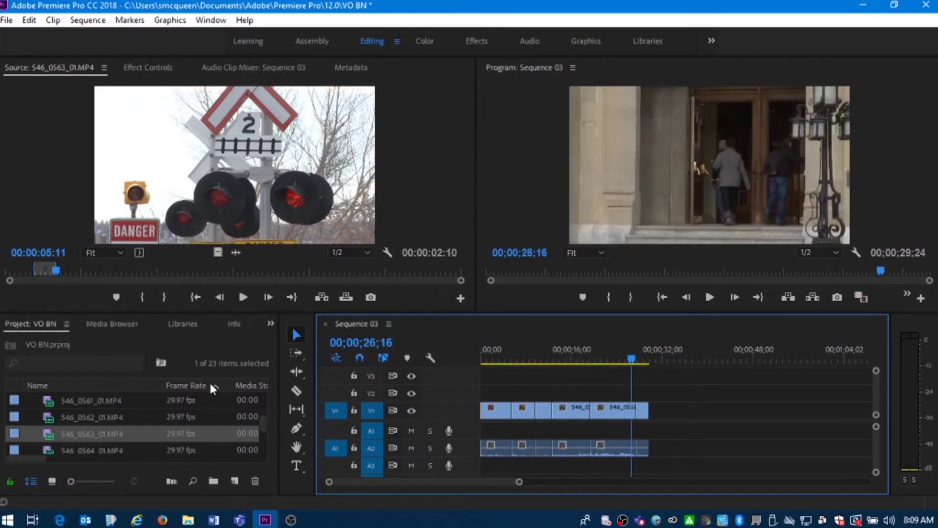
scroll(143, 427, "down", 1)
Load 546_0564_01.MP4 and set its In point at 00:00:04:12
double_click(56, 415)
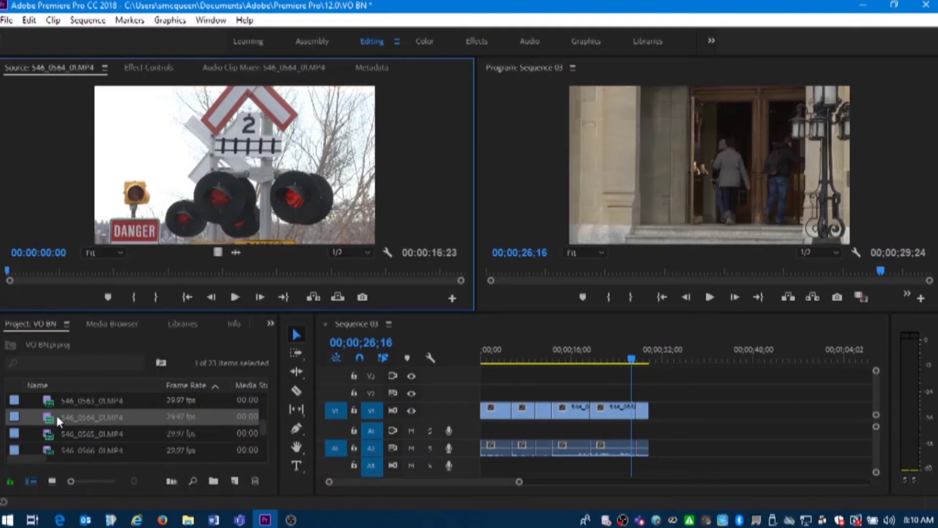
left_click(234, 298)
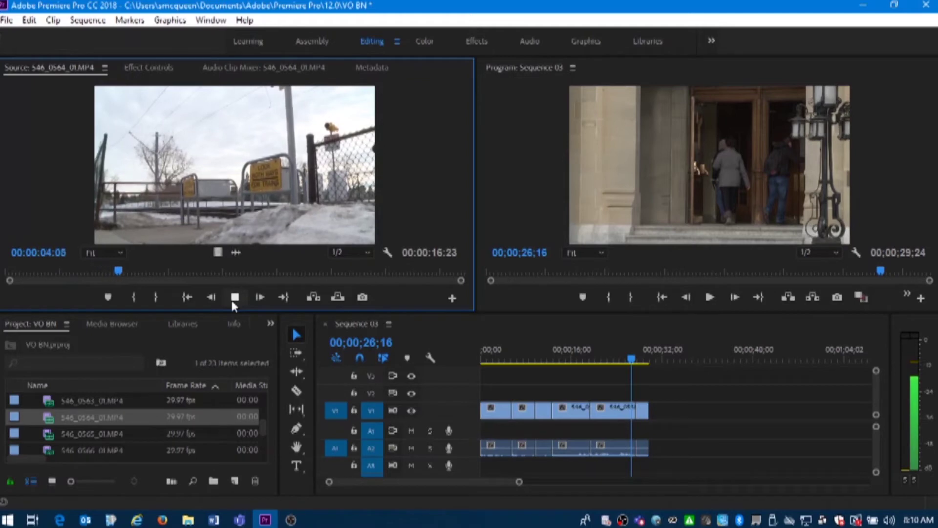
left_click(179, 271)
left_click_drag(179, 284, 129, 298)
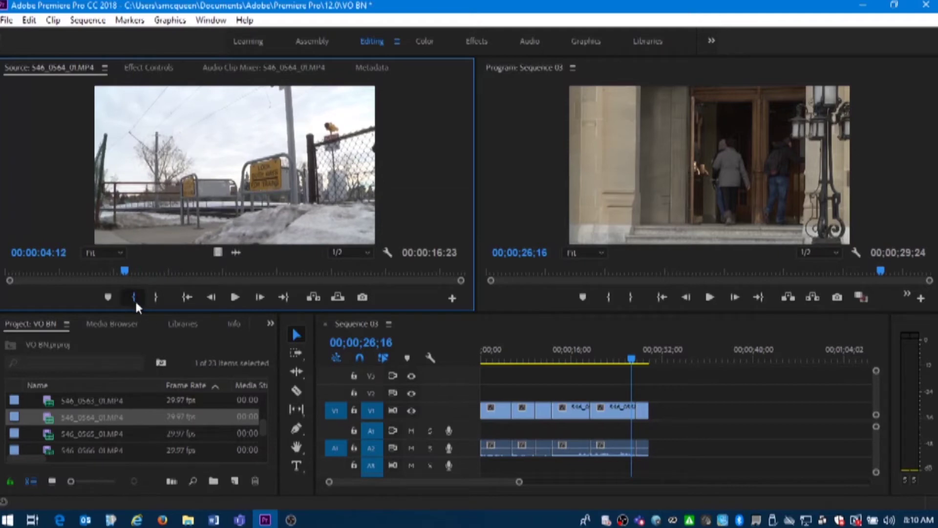
left_click(133, 298)
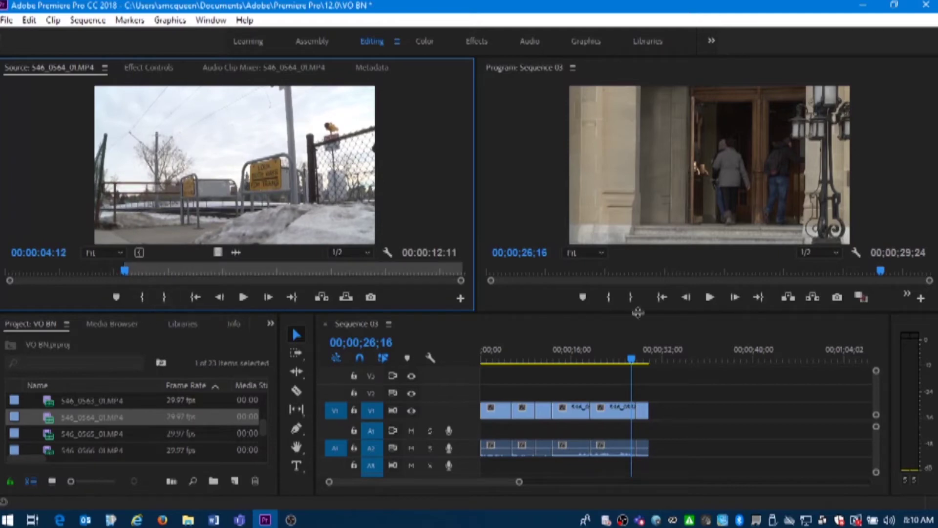
Check the end of Sequence 03, then park the playhead at 26;01
left_click(627, 358)
mouse_move(631, 357)
left_mouse_down()
mouse_move(653, 359)
mouse_move(644, 355)
left_mouse_up()
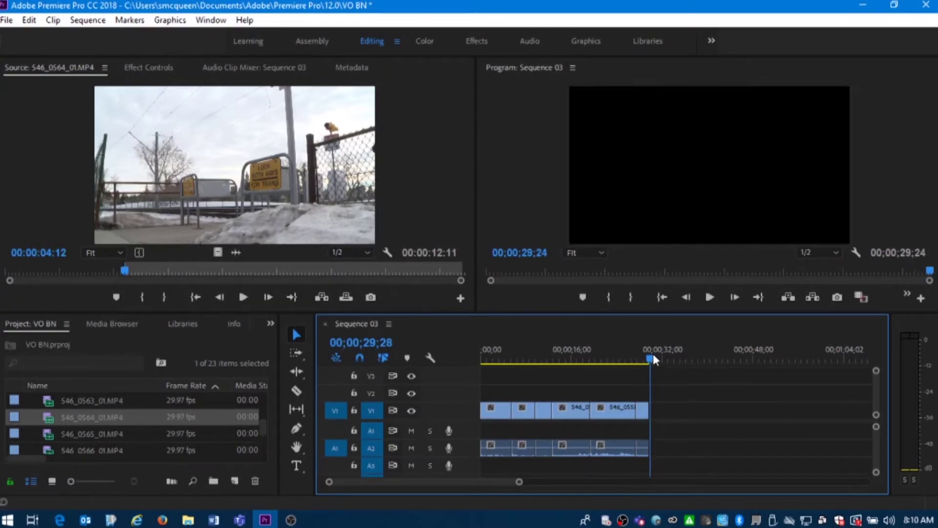
left_click_drag(653, 356, 631, 358)
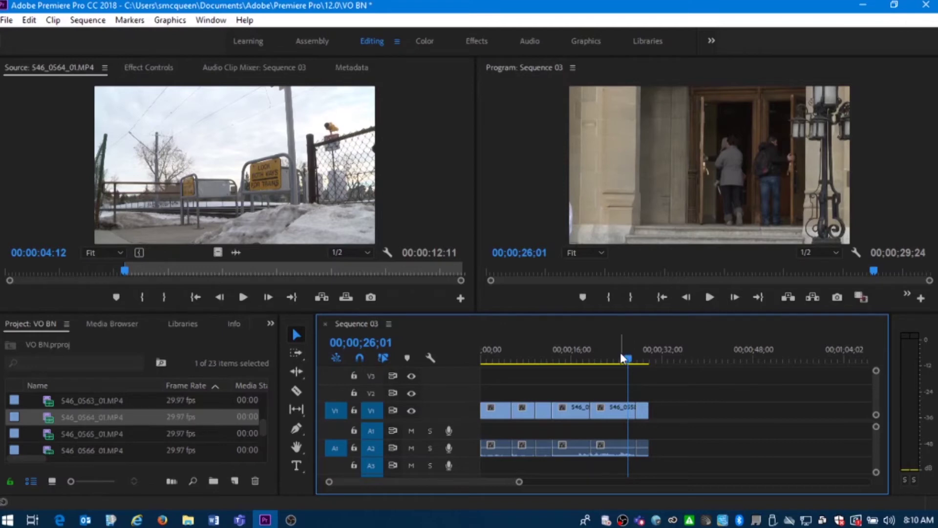
Find the shot change and mark an In point at 12;17 in the Program monitor
left_click_drag(569, 357, 652, 356)
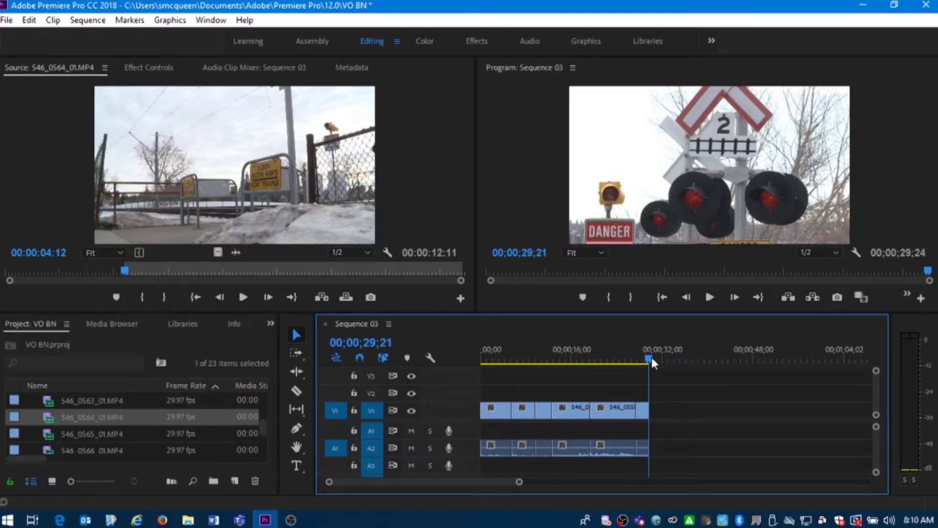
left_click_drag(651, 357, 550, 363)
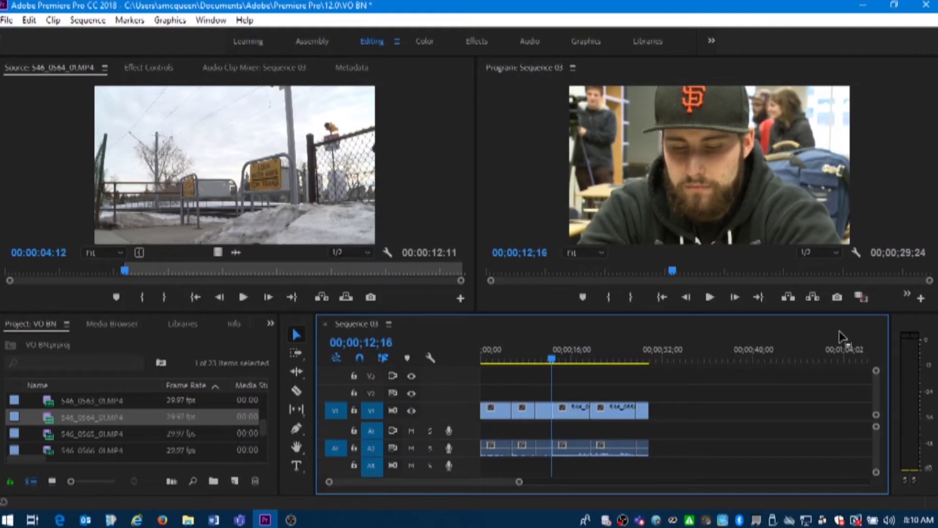
key("Left")
key("Left")
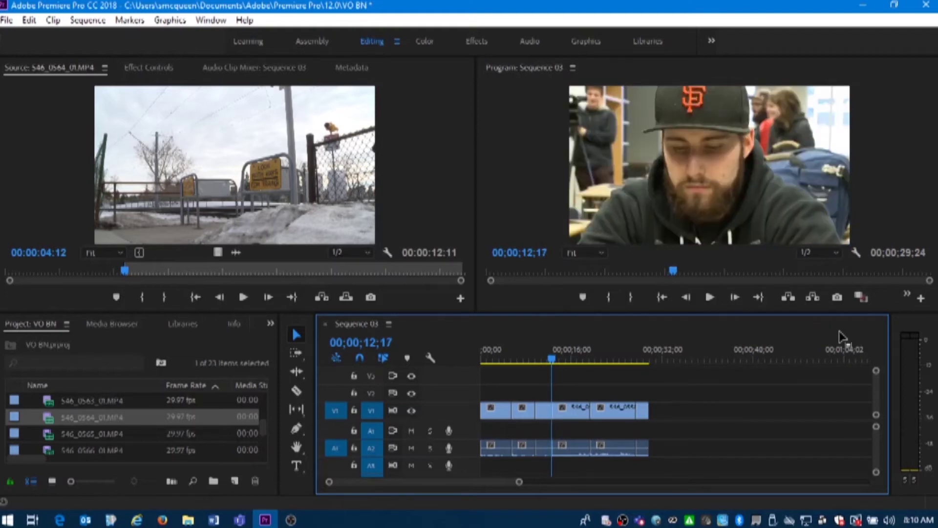
left_click(610, 296)
left_click(610, 297)
Mark an Out point at 14;04 and extract the range, closing the gap
key("Right")
key("Right")
key("Right")
key("Right")
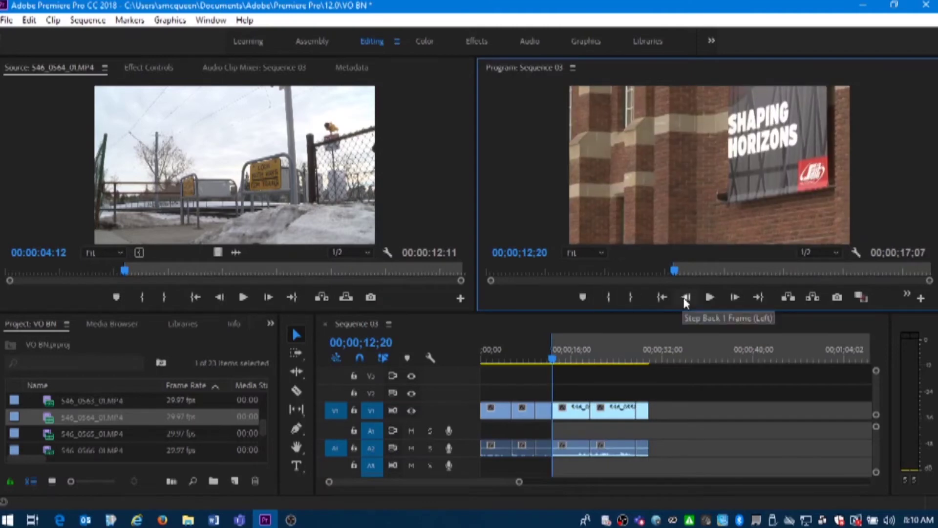
key("space")
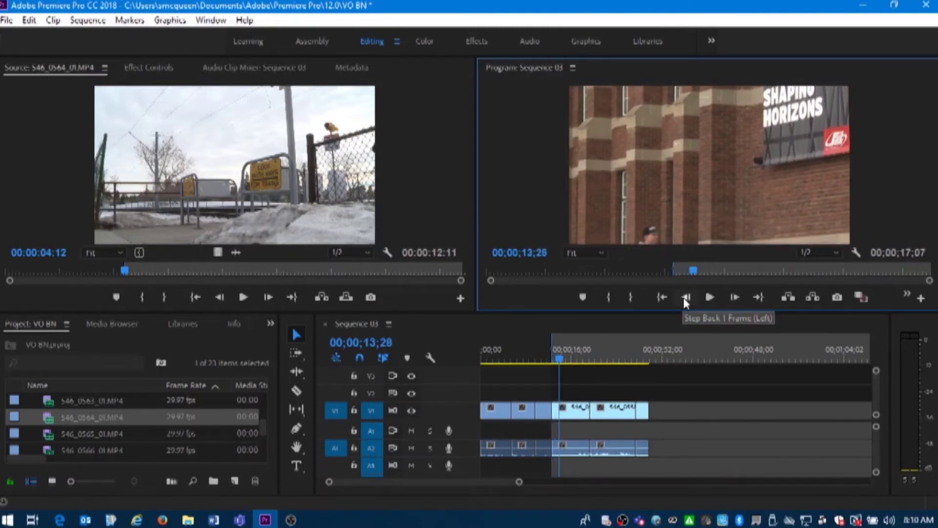
key("space")
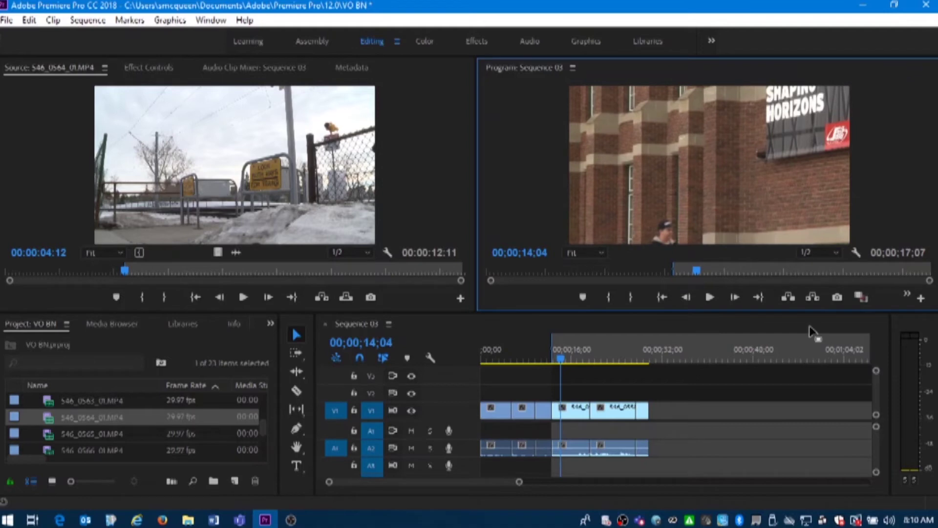
left_click(629, 296)
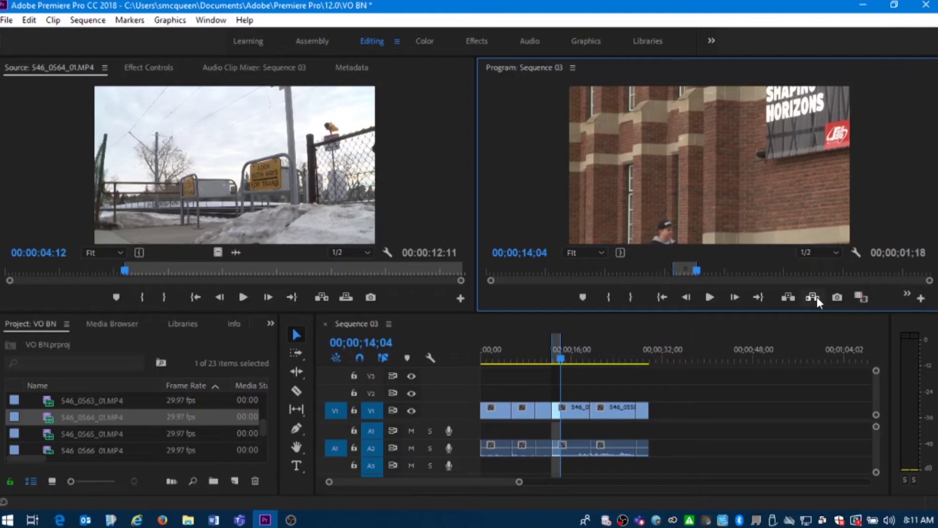
left_click(817, 297)
left_click_drag(633, 354, 640, 361)
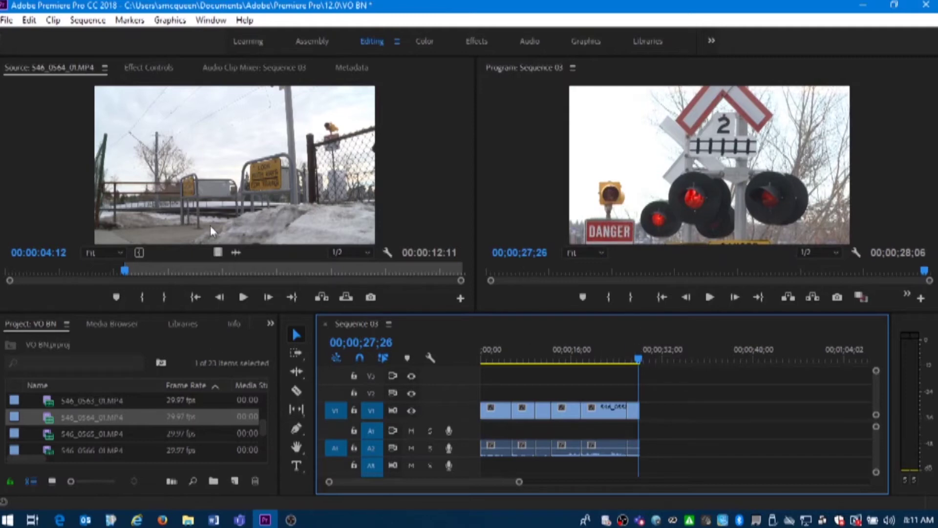
Mark a 9:00 range of 546_0564_01.MP4 ending at 14;27 and insert it at the sequence end
left_click(243, 297)
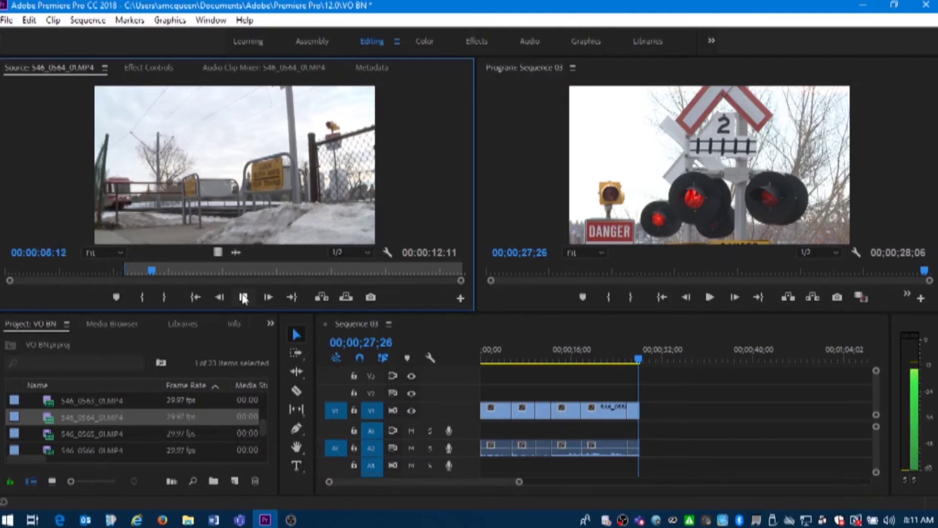
key("space")
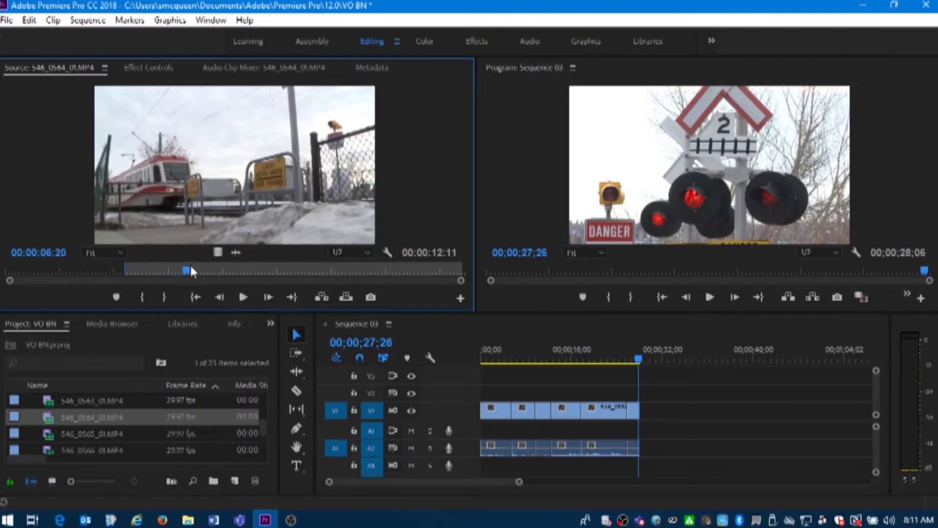
left_click_drag(191, 268, 167, 269)
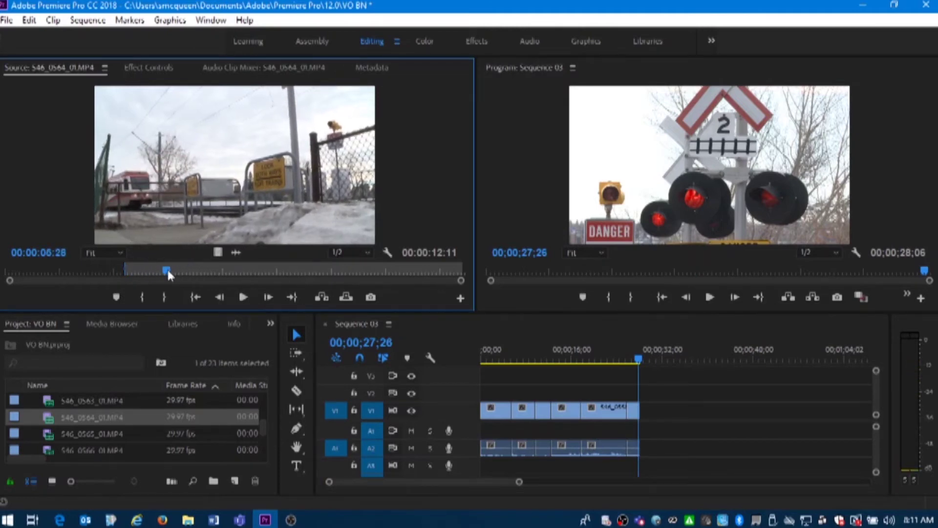
left_click(143, 300)
left_click(244, 298)
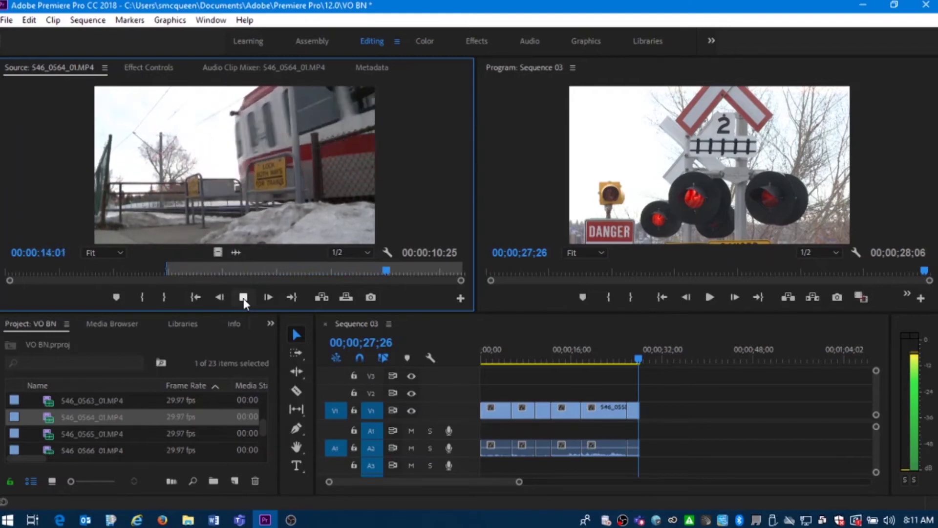
left_click(244, 298)
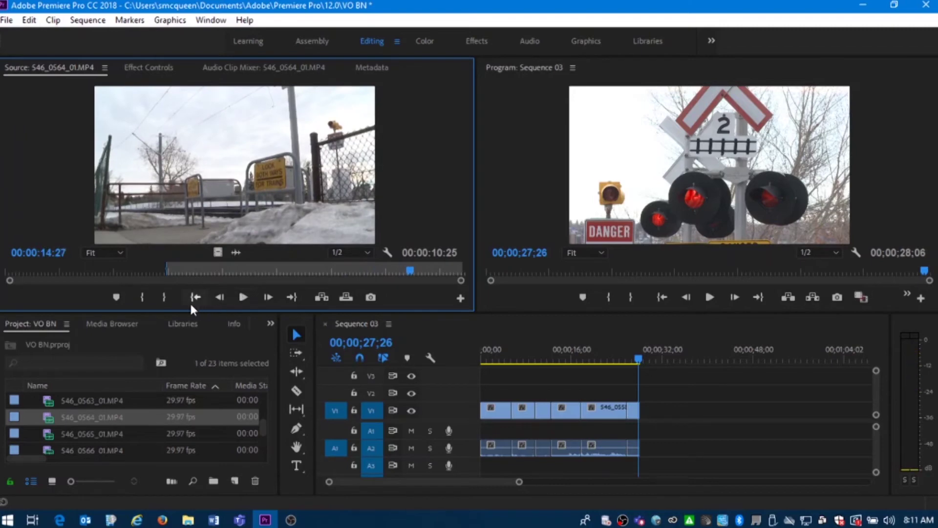
left_click(165, 298)
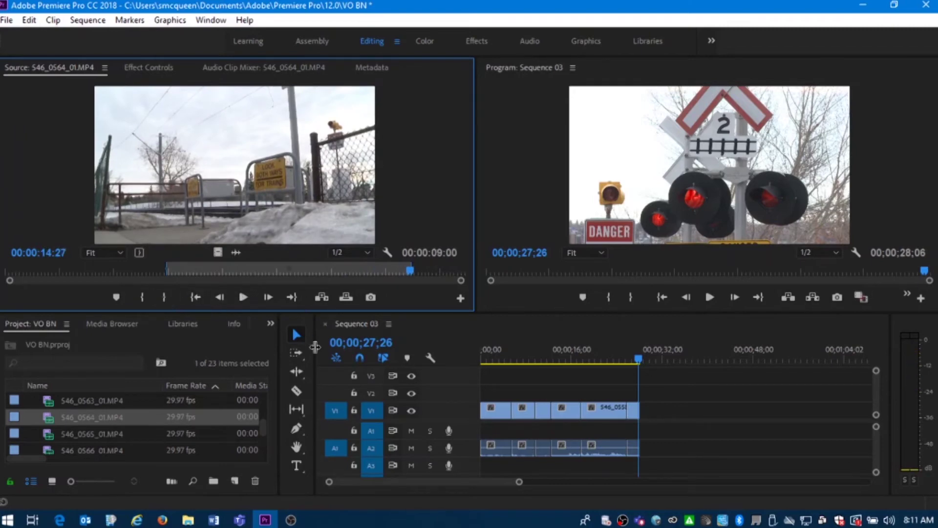
left_click(323, 299)
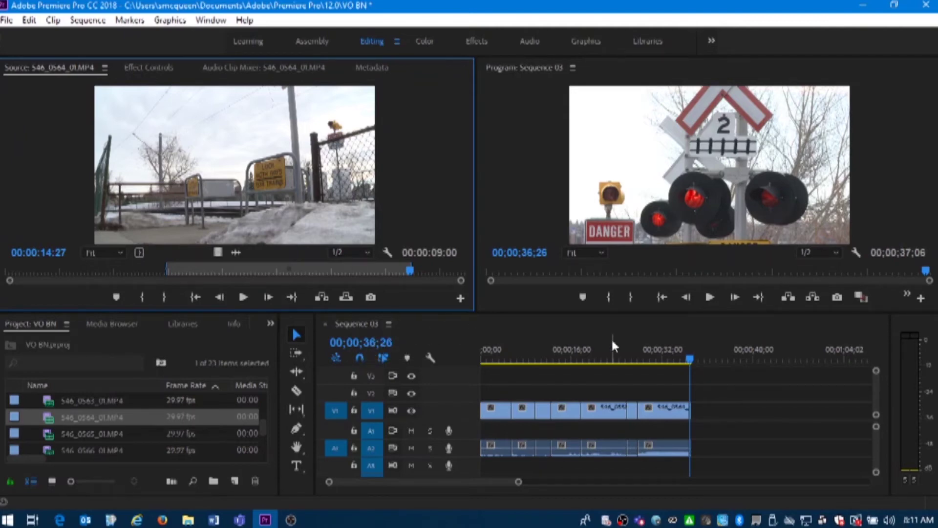
mouse_move(639, 352)
left_mouse_down()
mouse_move(620, 353)
mouse_move(655, 352)
left_mouse_up()
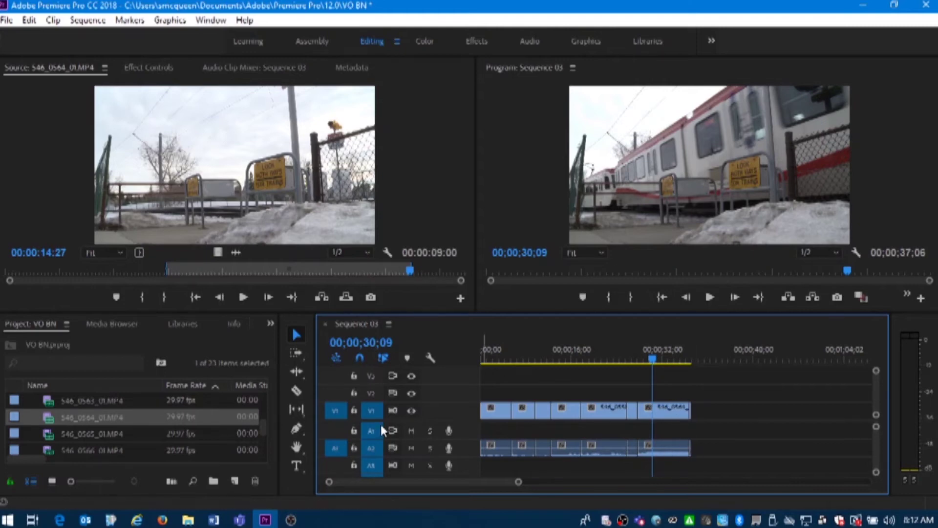
With V1 locked, trim the last A2 audio clip to end at 30;09, then unlock V1
left_click(353, 411)
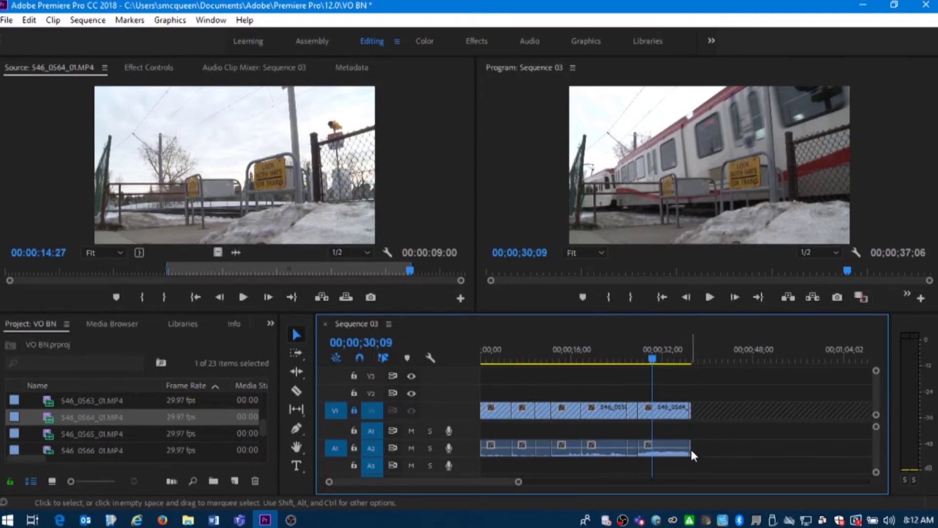
left_click_drag(689, 449, 652, 451)
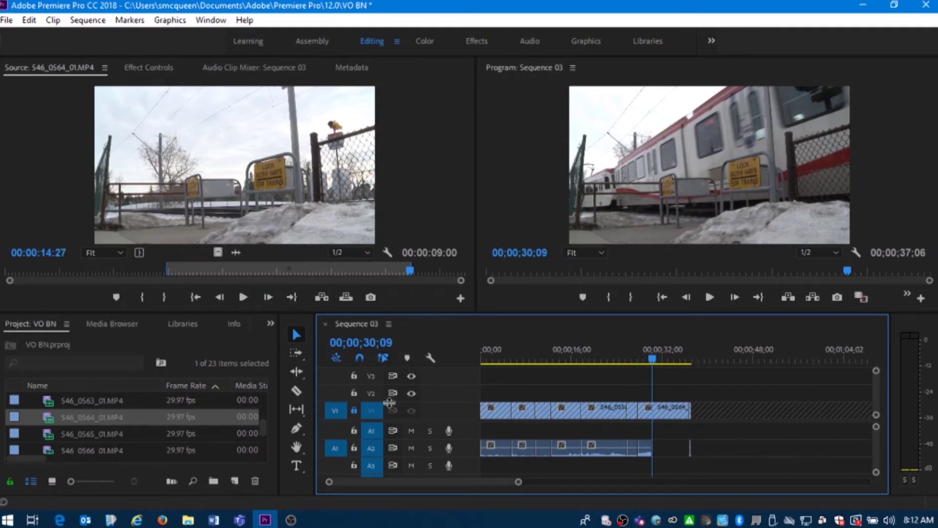
left_click(354, 411)
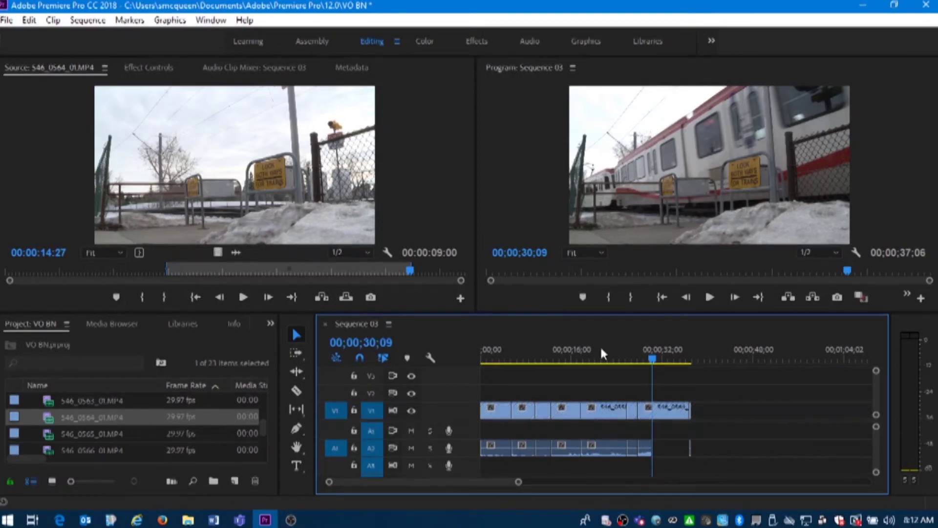
left_click_drag(652, 361, 629, 363)
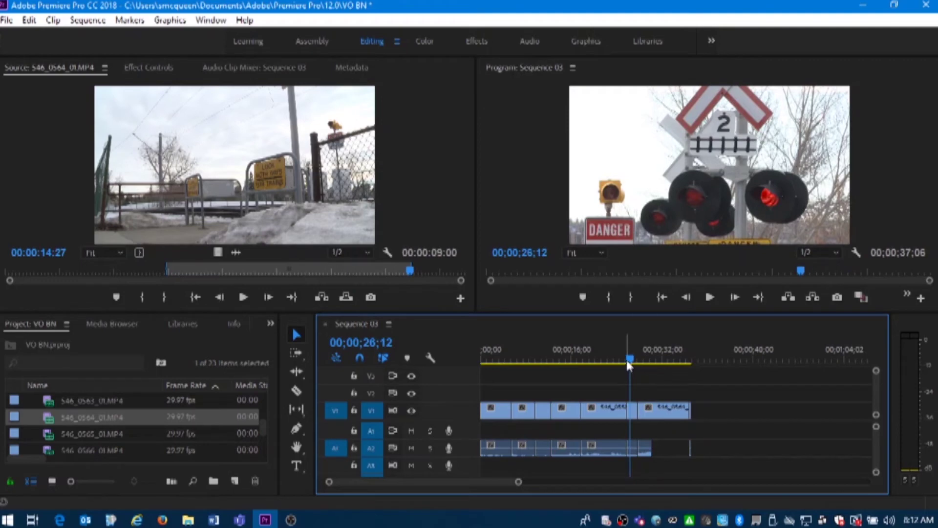
key("space")
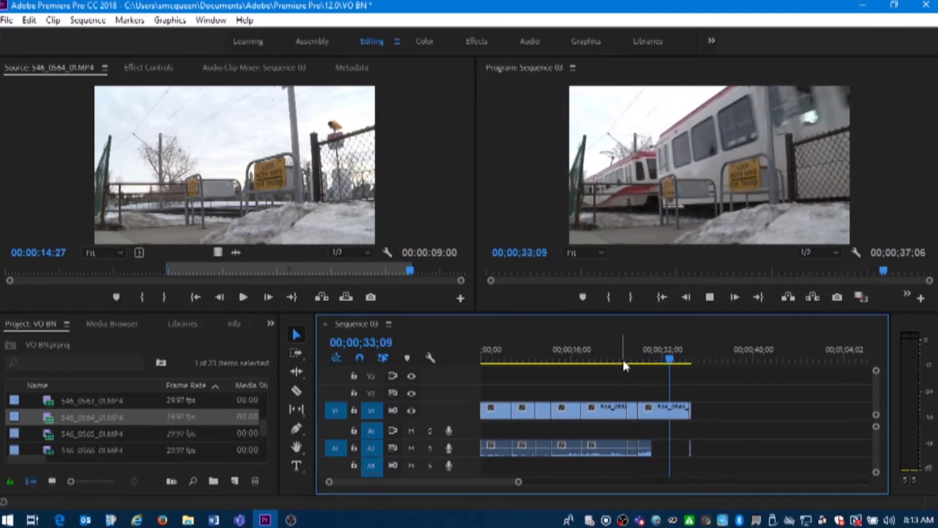
key("space")
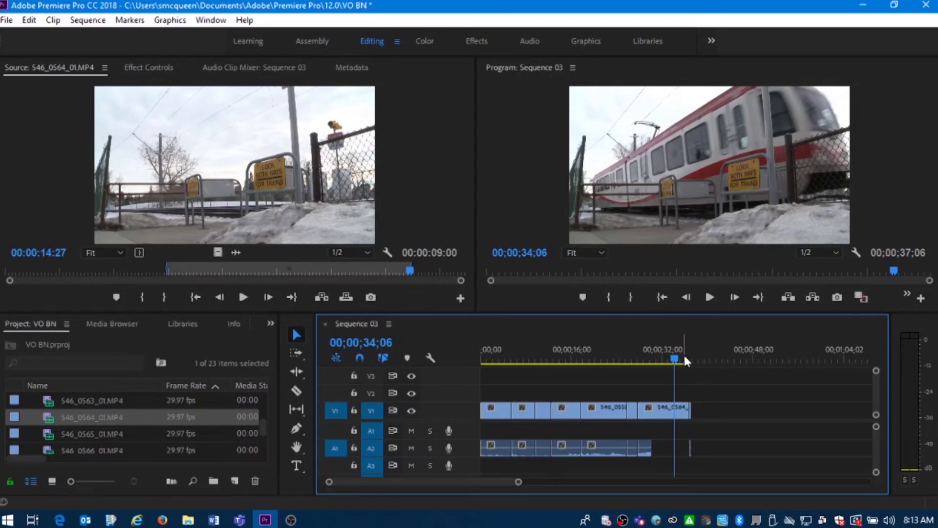
left_click_drag(687, 353, 695, 355)
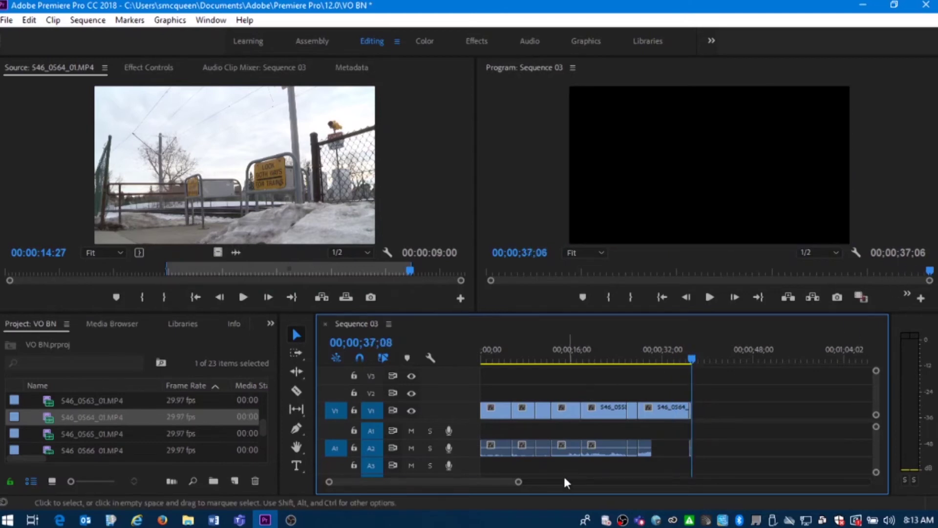
Delete the stray 10-frame 546_0563_01.MP4 piece at the end, leaving the sequence 36;26 long
left_click_drag(519, 484, 447, 494)
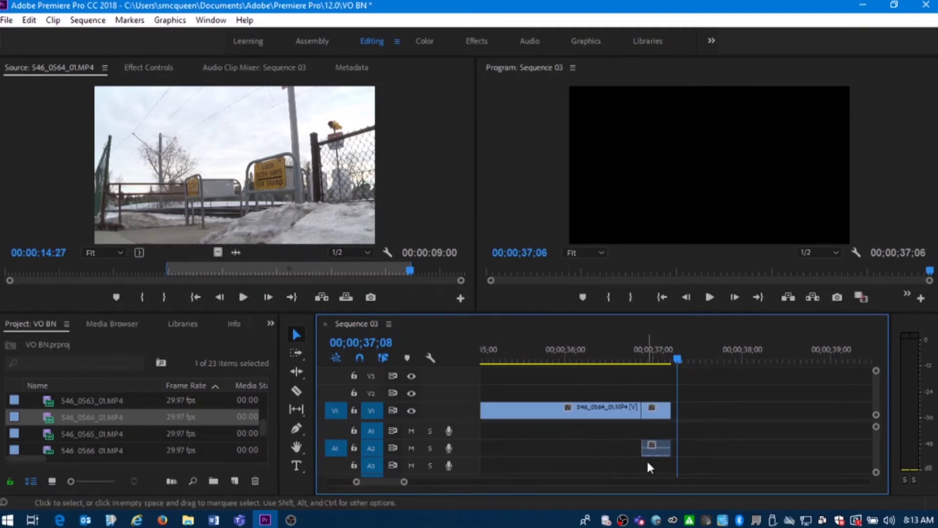
left_click(660, 444)
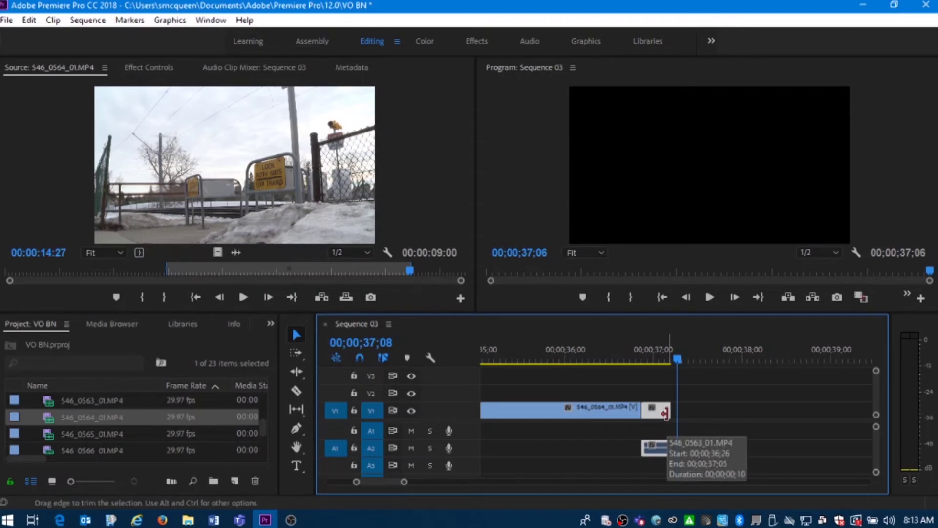
key("Delete")
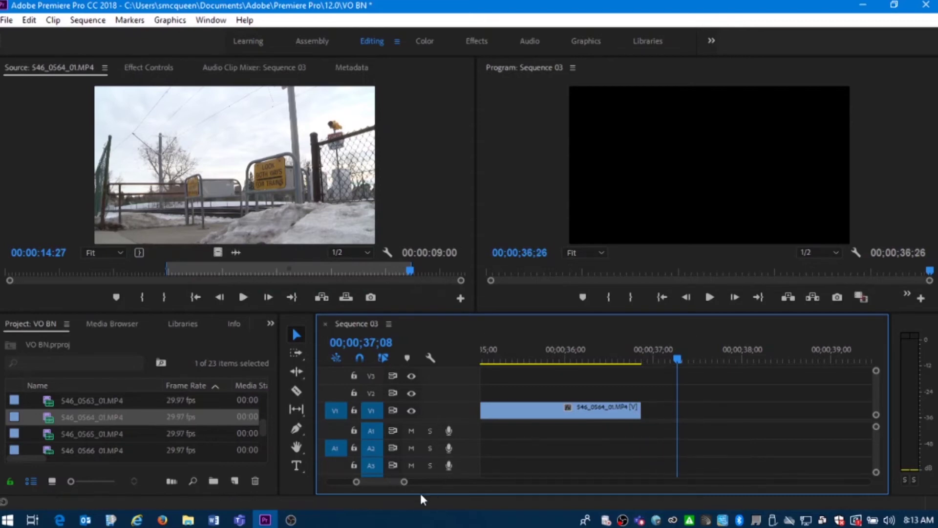
left_click_drag(405, 482, 486, 484)
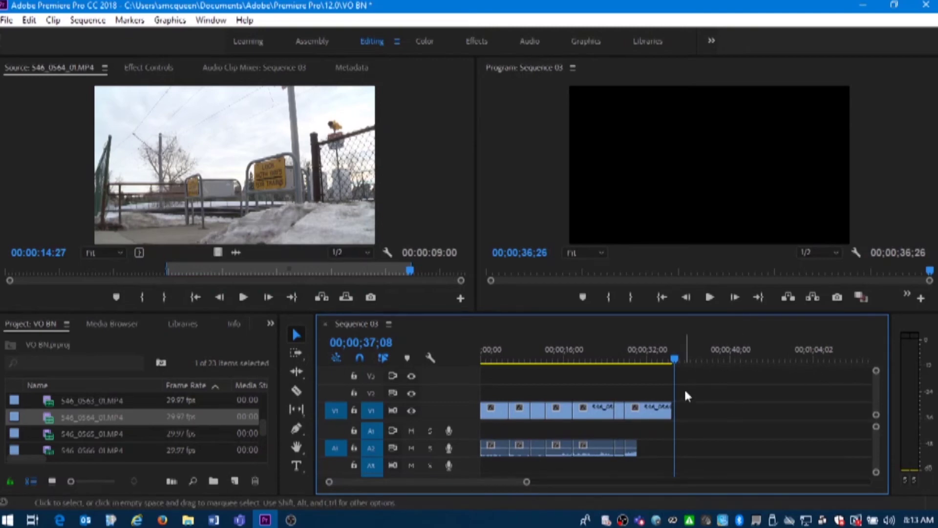
left_click_drag(678, 363, 441, 371)
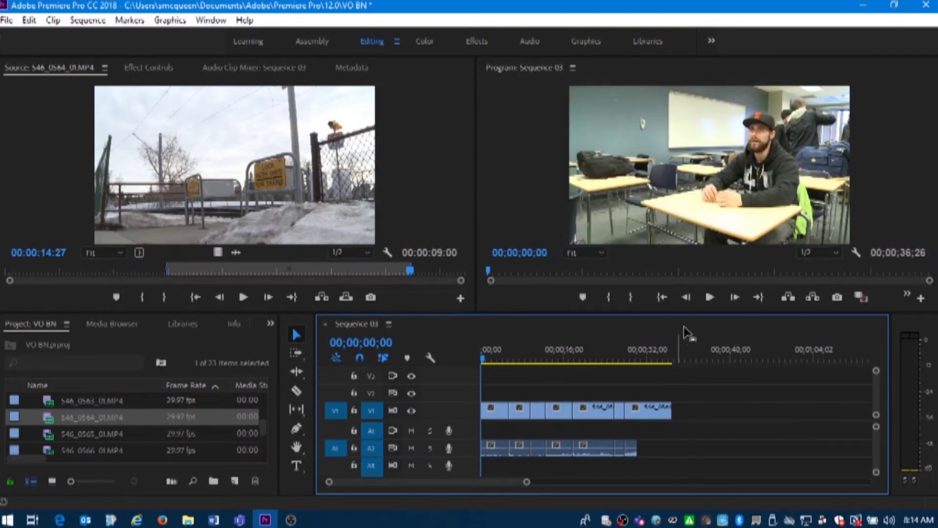
key("space")
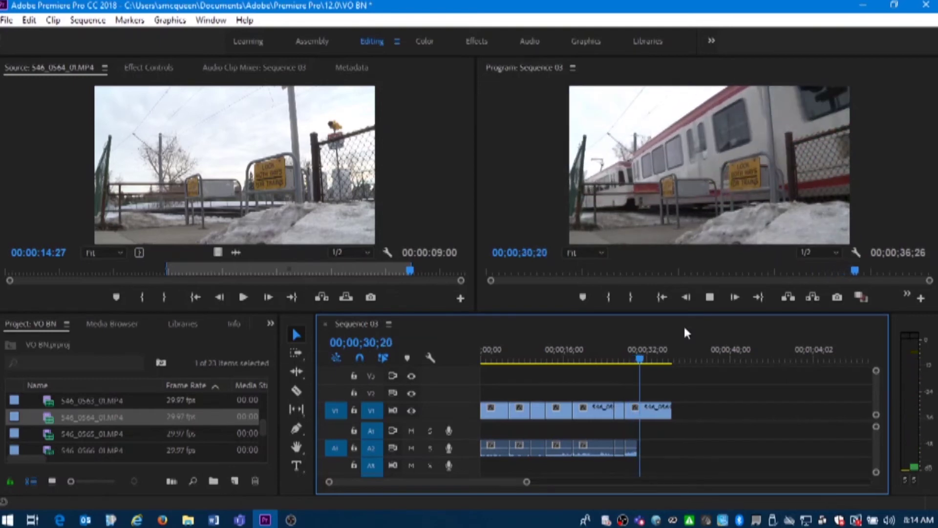
key("space")
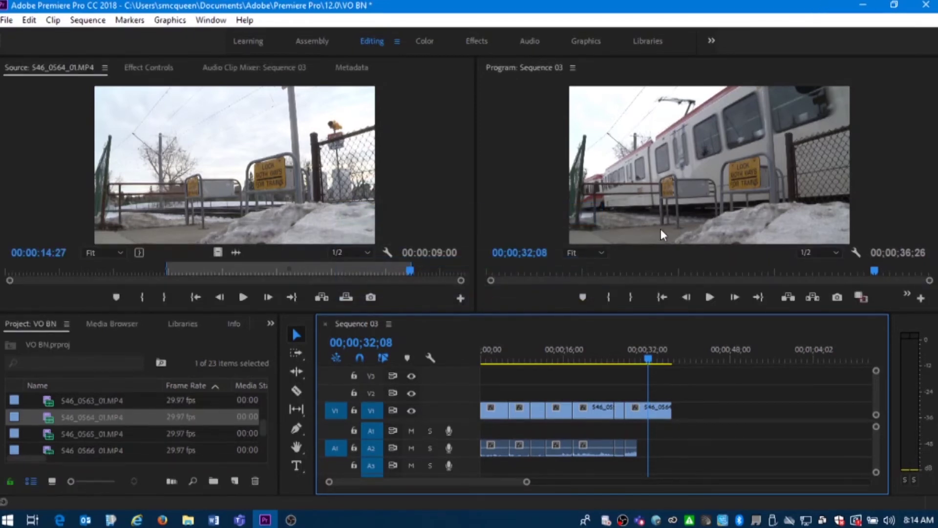
left_click(541, 351)
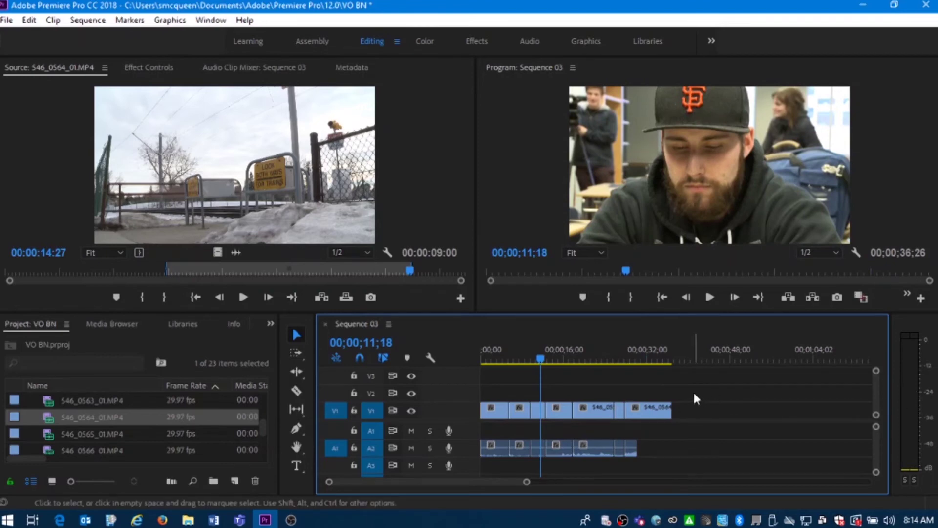
key("space")
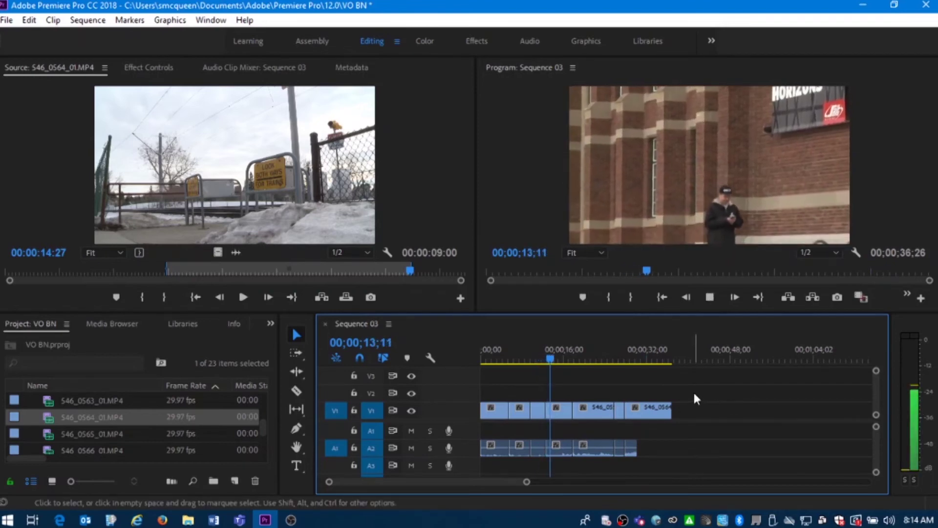
key("space")
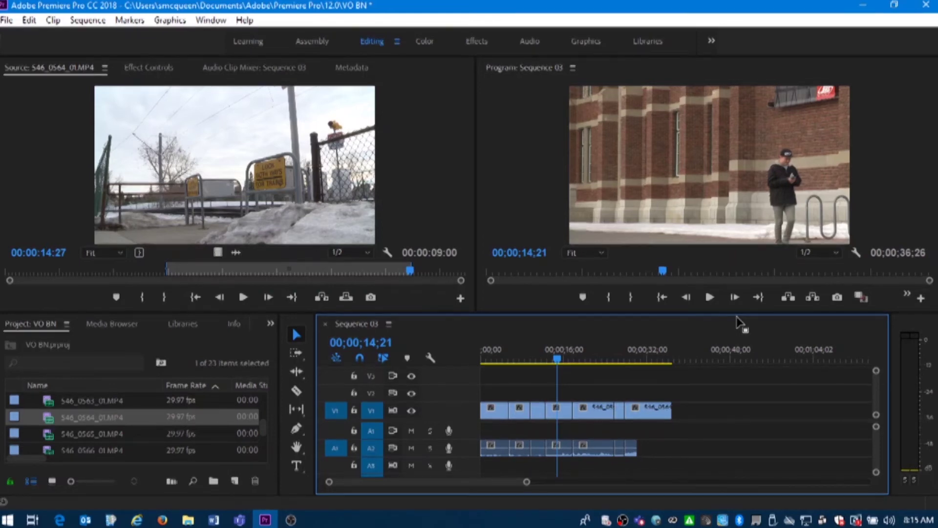
left_click(429, 358)
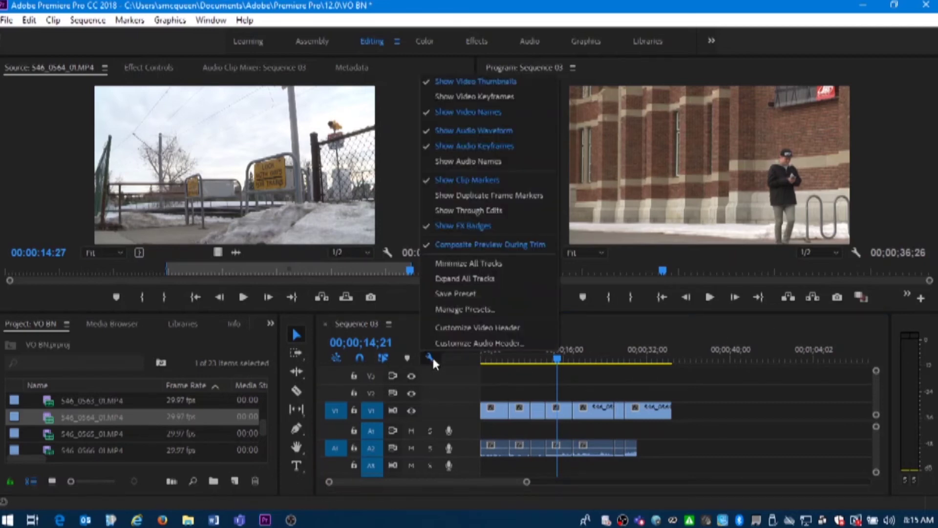
Expand all timeline tracks to show the audio waveforms
left_click(477, 276)
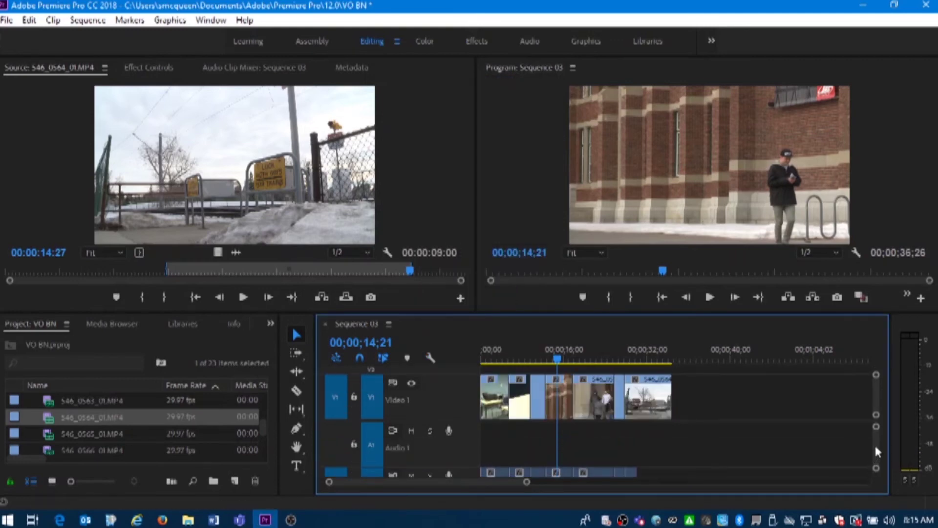
scroll(875, 445, "down", 2)
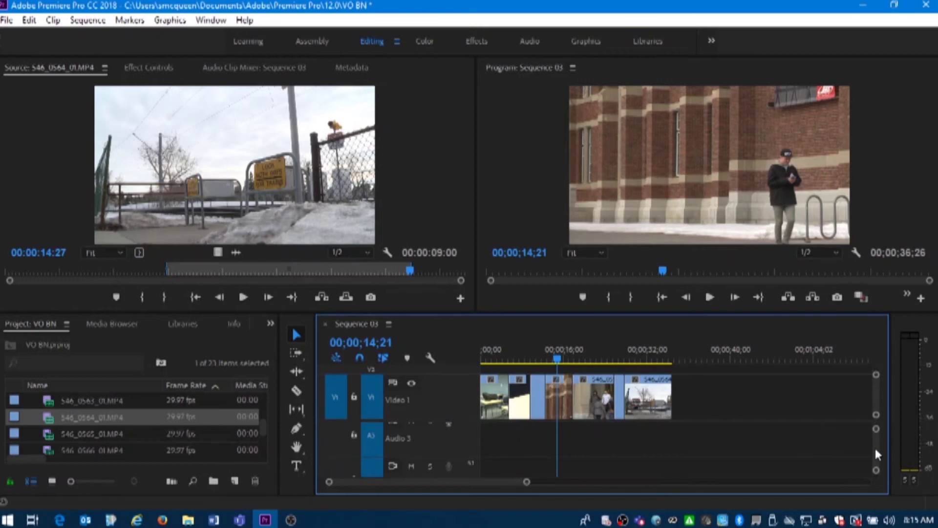
scroll(875, 445, "up", 3)
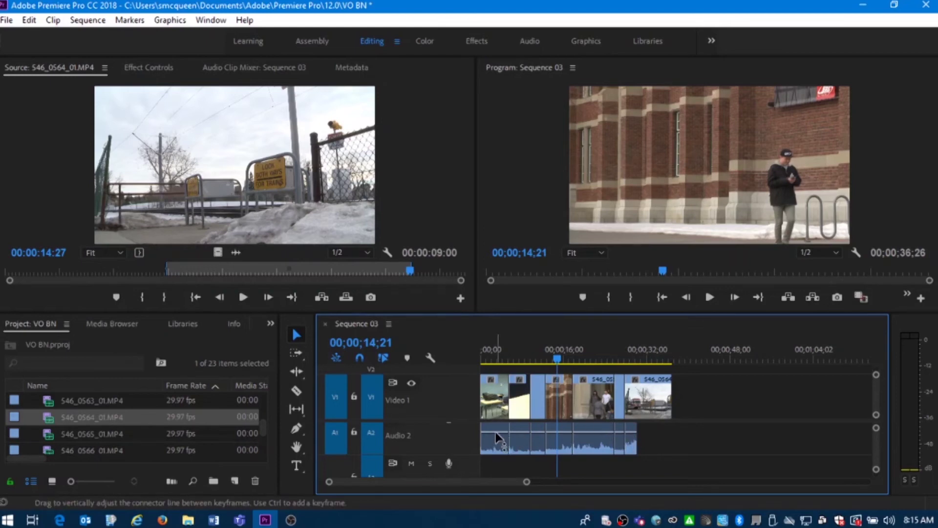
Drag the A2 clips' volume lines down to background level, about -8.83 and -6.99 dB
left_click_drag(496, 434, 521, 441)
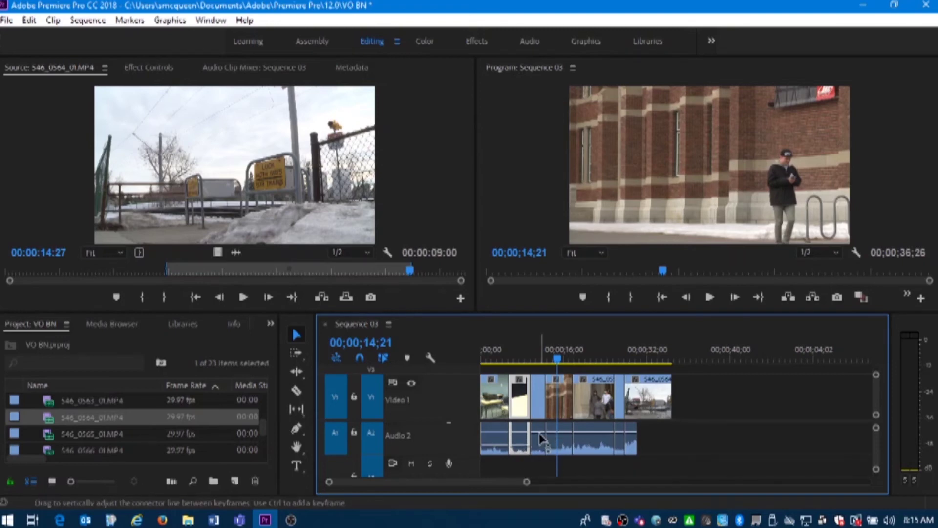
left_click_drag(539, 433, 538, 434)
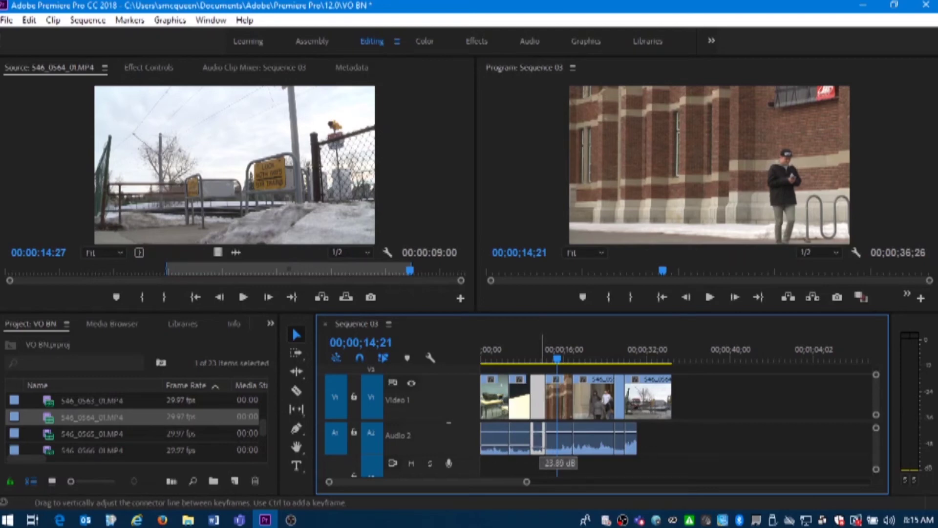
left_click_drag(538, 425, 539, 425)
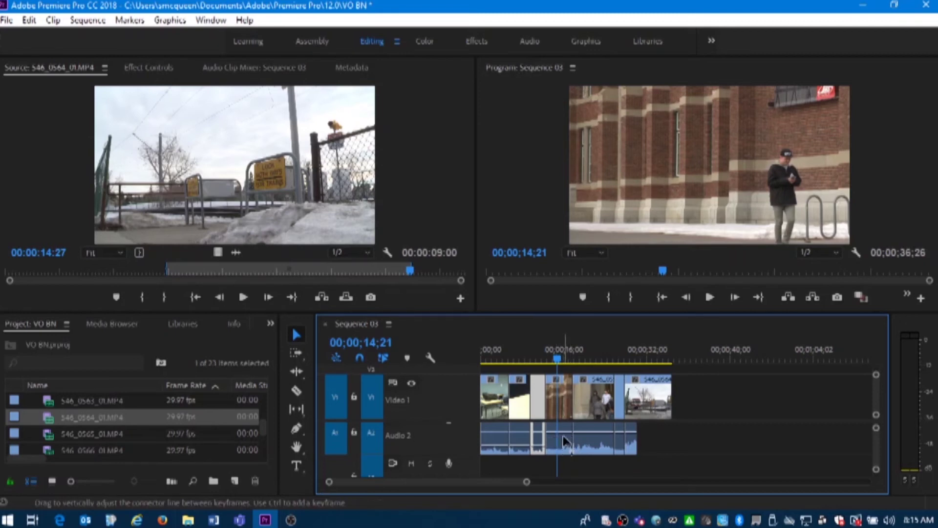
left_click_drag(564, 434, 563, 448)
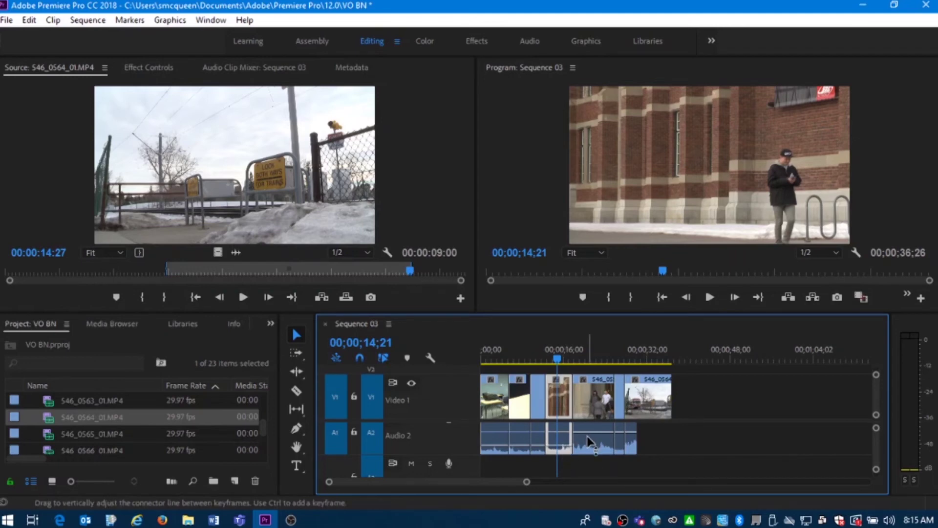
left_click_drag(588, 436, 629, 448)
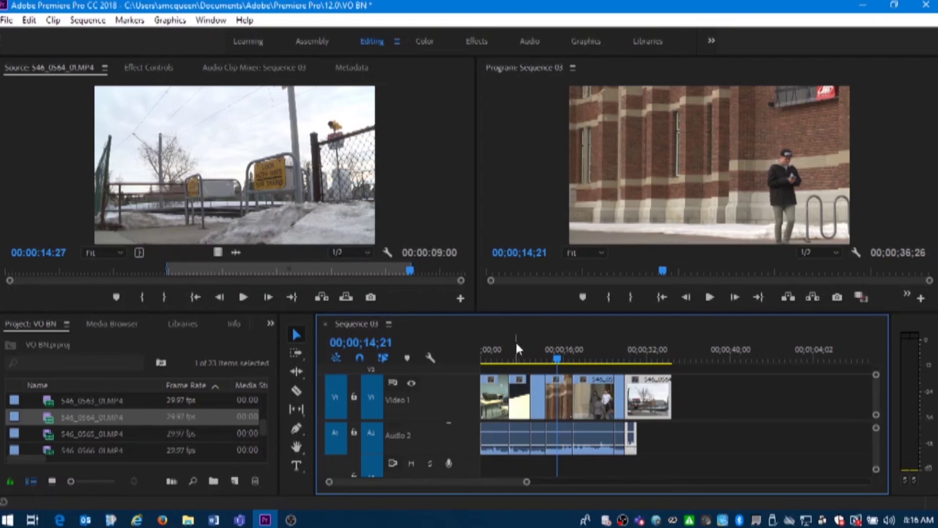
left_click_drag(517, 348, 452, 349)
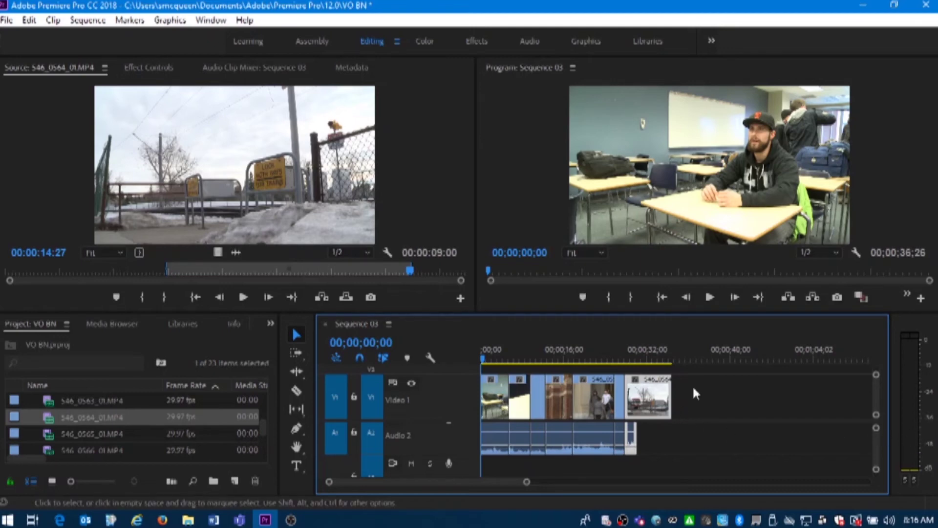
left_click(709, 297)
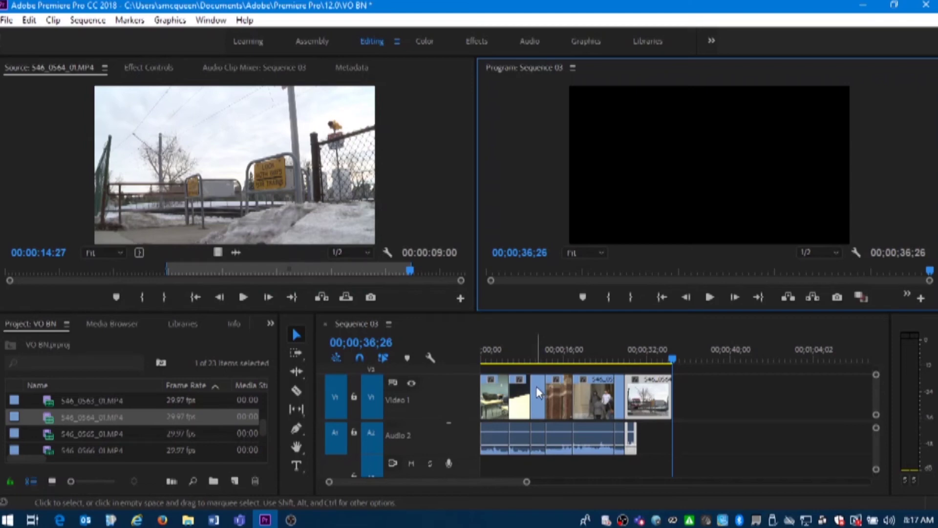
Minimize all timeline tracks and scale the doorway clip at 00;00;20;17 down inside the frame
left_click(430, 359)
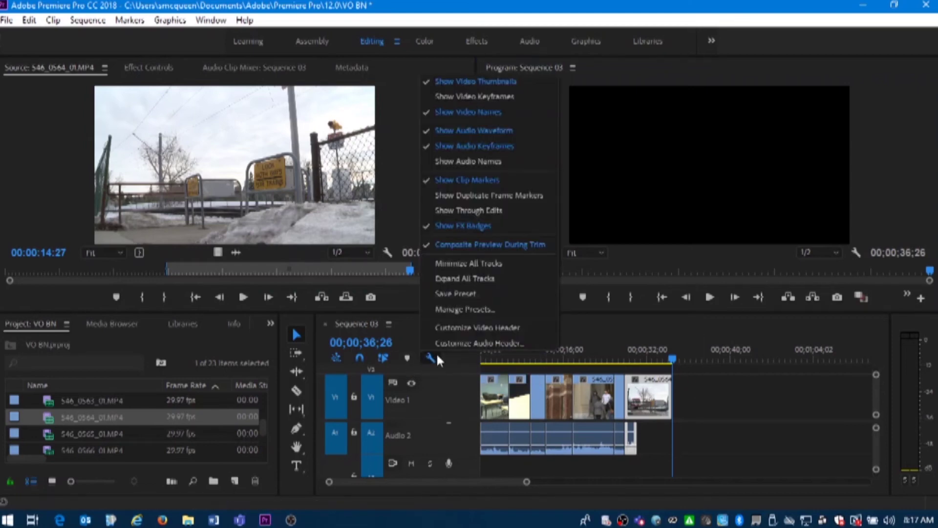
left_click(484, 264)
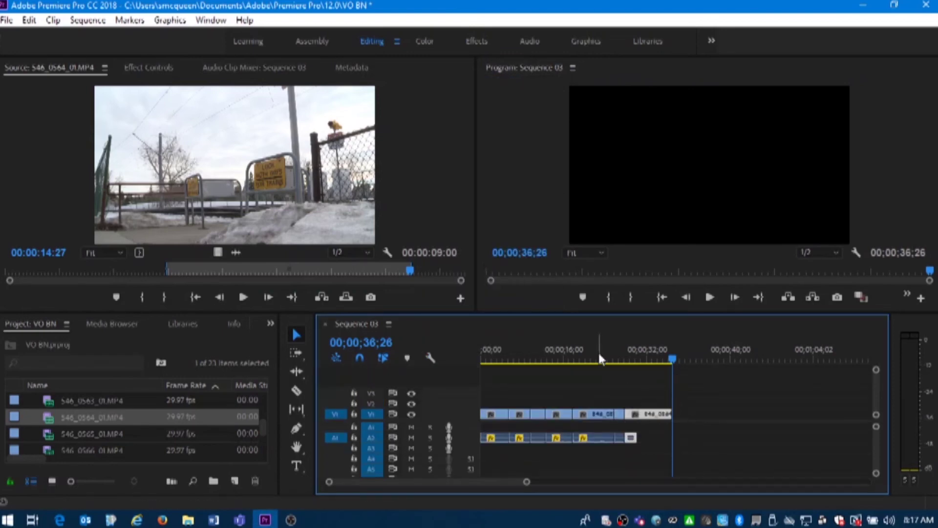
left_click_drag(600, 359, 587, 359)
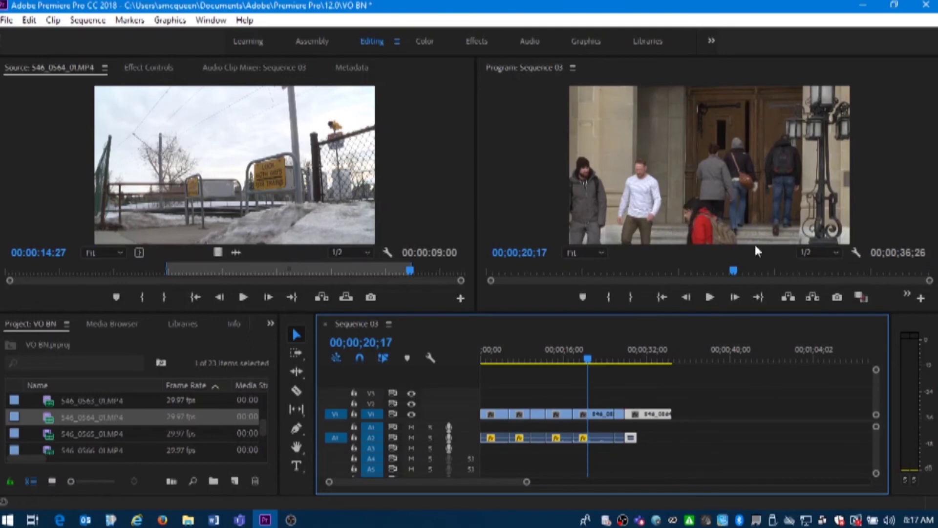
left_click(720, 166)
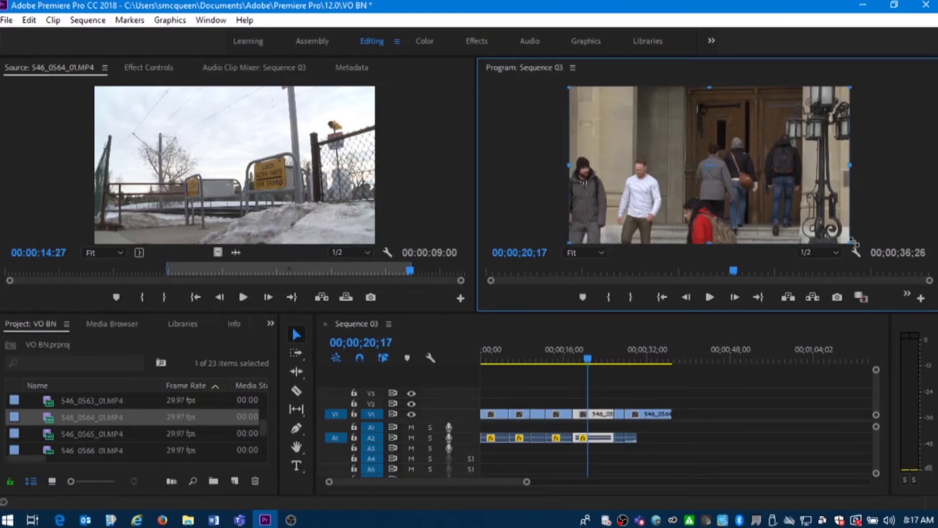
left_click_drag(826, 237, 757, 216)
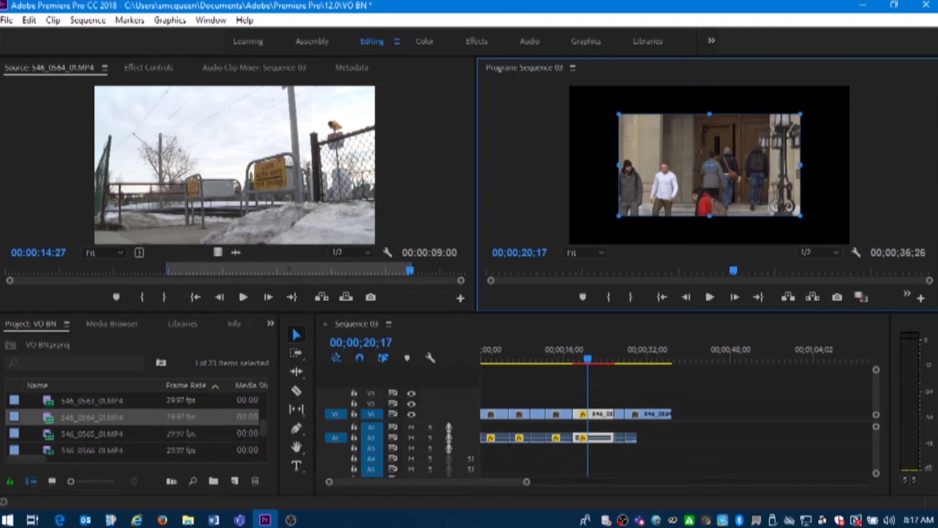
Enlarge the doorway clip at 00;00;20;17 back to full-frame size in the Program monitor
left_click(899, 199)
left_click(696, 170)
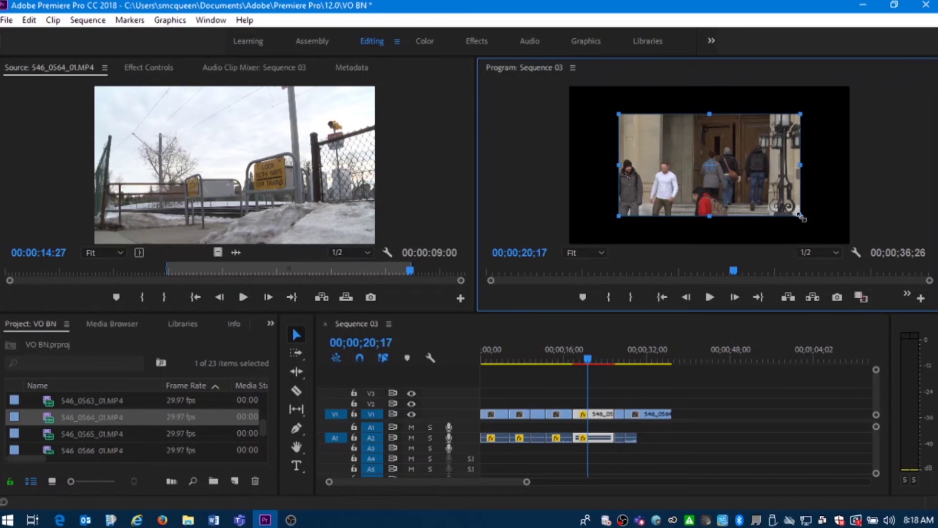
left_click_drag(802, 217, 833, 249)
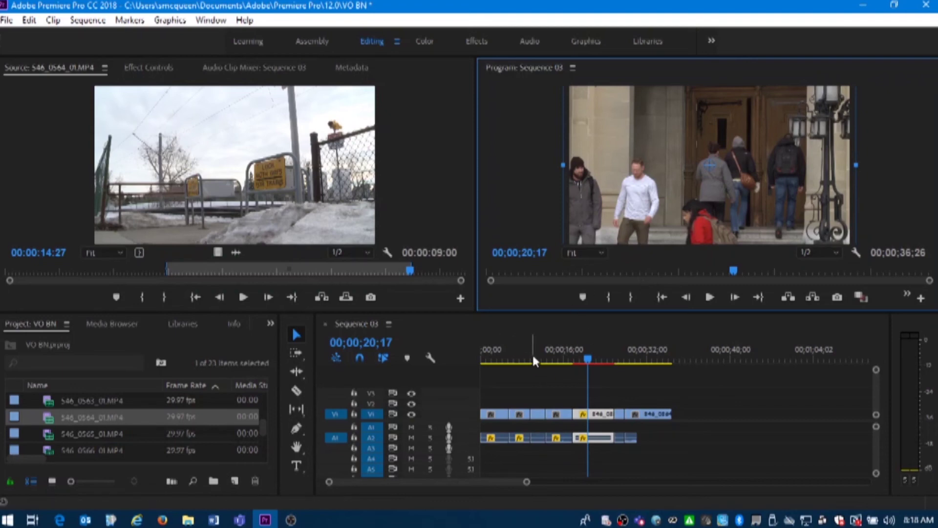
left_click_drag(532, 354, 440, 356)
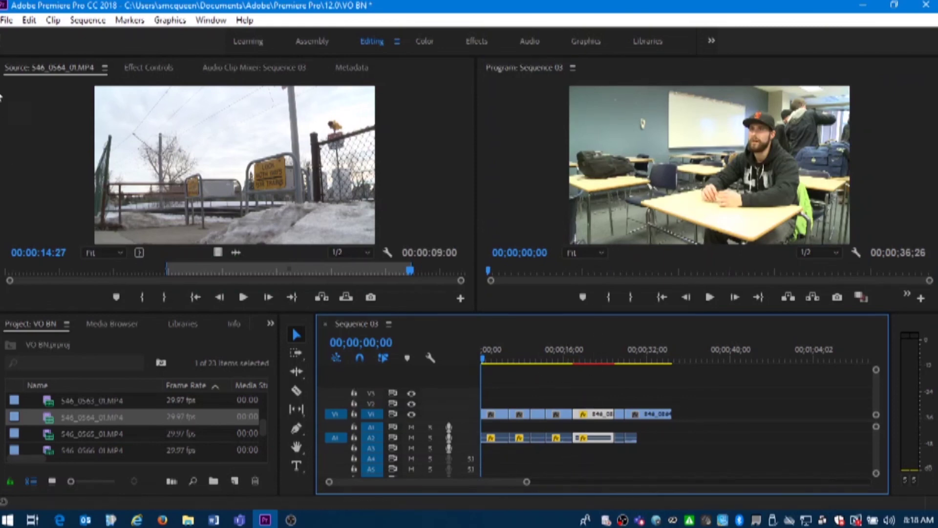
Open Export Settings for Sequence 03, apply the H.264 High Quality 1080p HD preset, and open the output file's save location
left_click(6, 20)
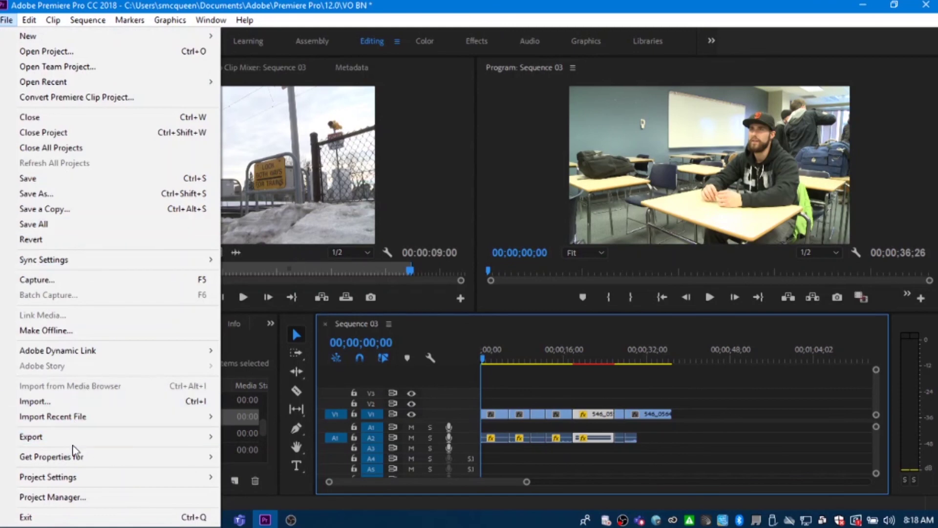
mouse_move(58, 436)
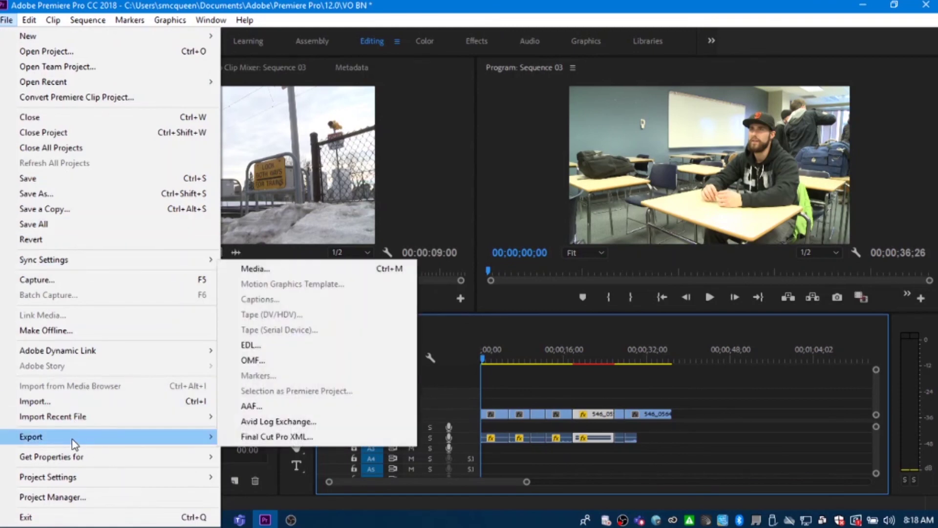
left_click(288, 267)
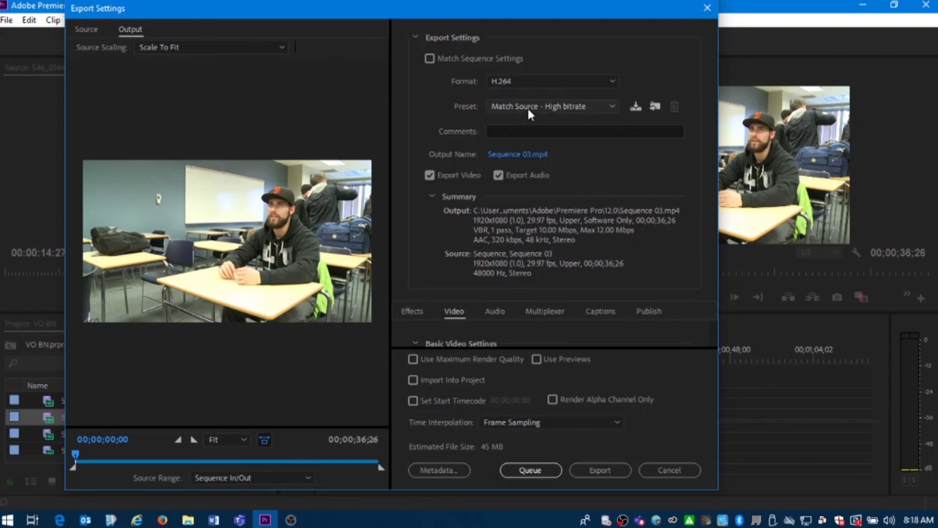
left_click(528, 108)
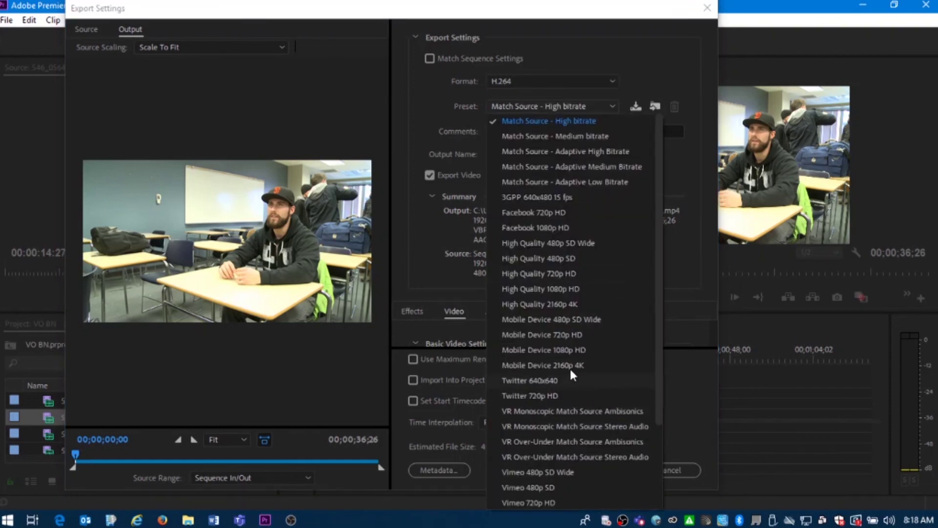
left_click(549, 289)
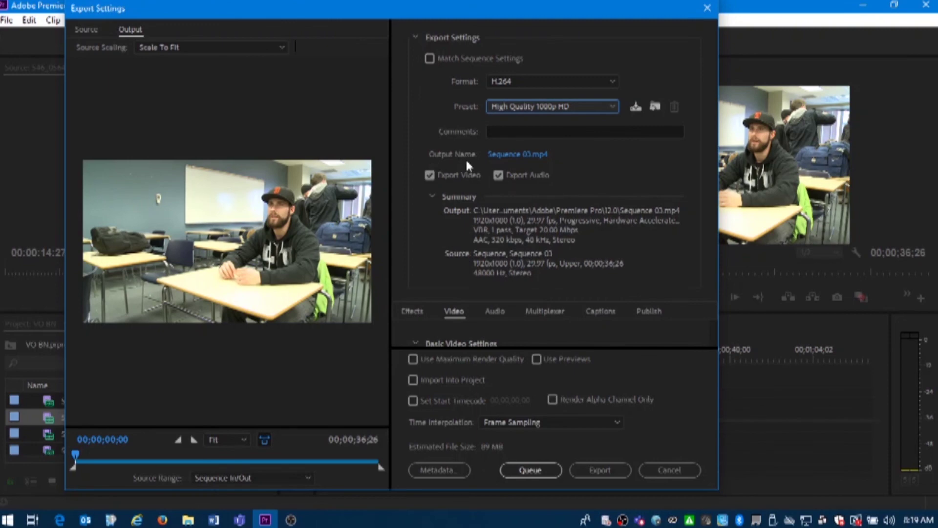
left_click(523, 152)
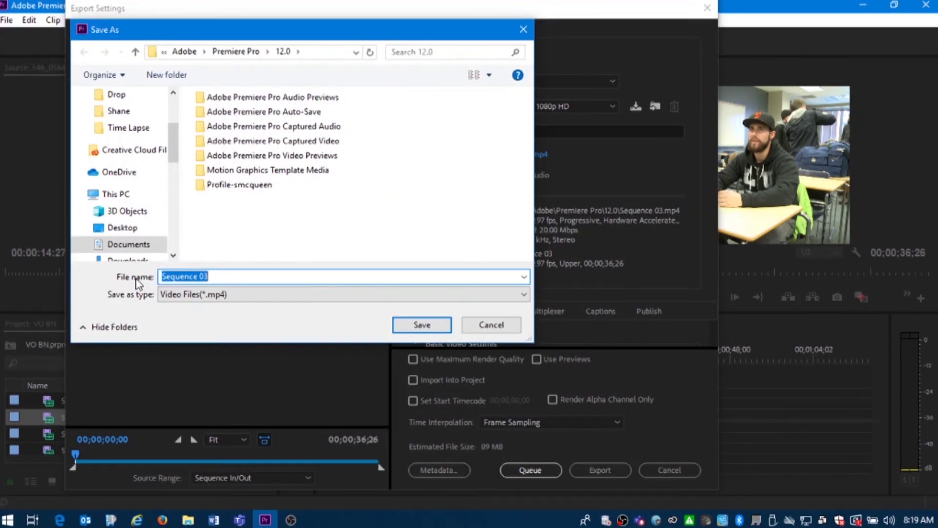
Name the output file 'Post Secondary VO' followed by the subject's full name, and save it to the Desktop
type("Po")
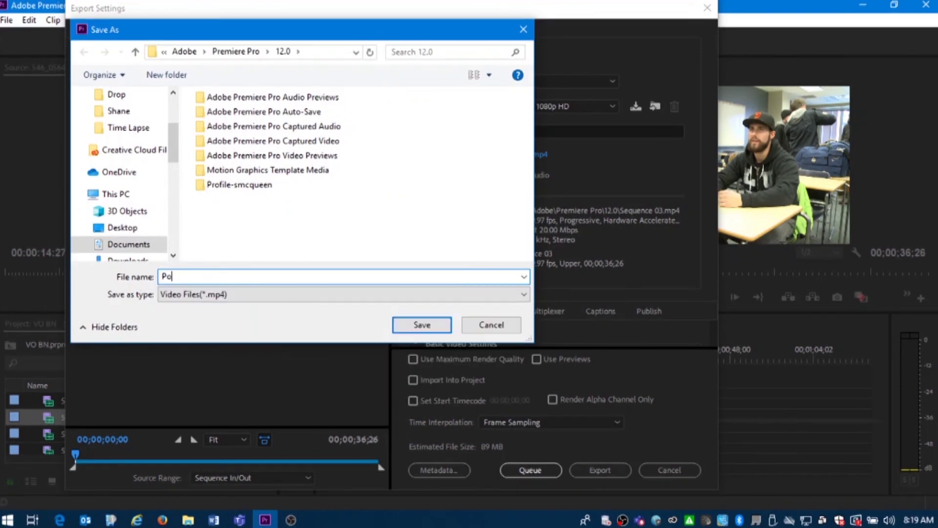
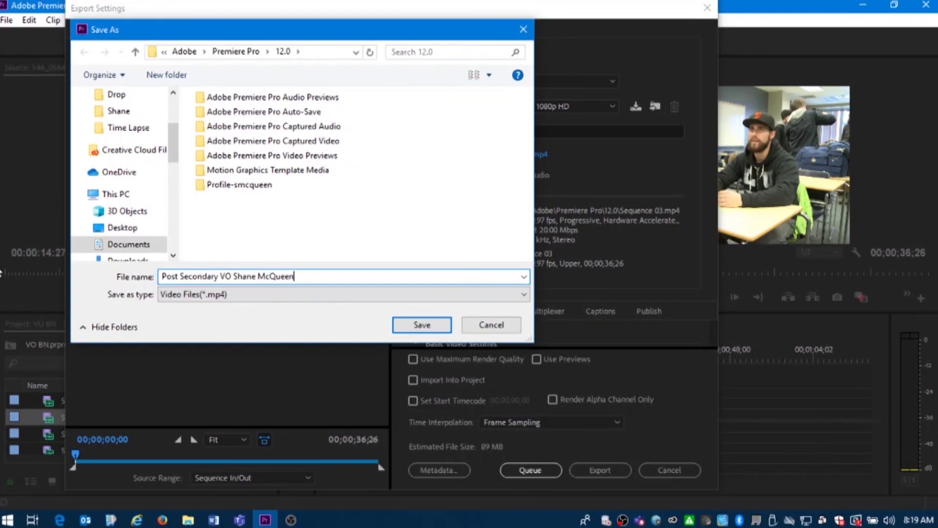
left_click(123, 229)
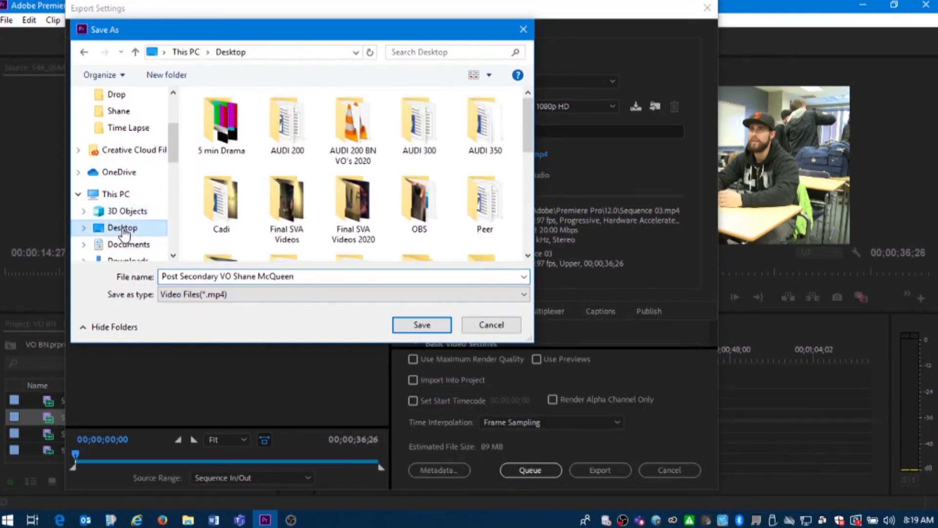
left_click(419, 325)
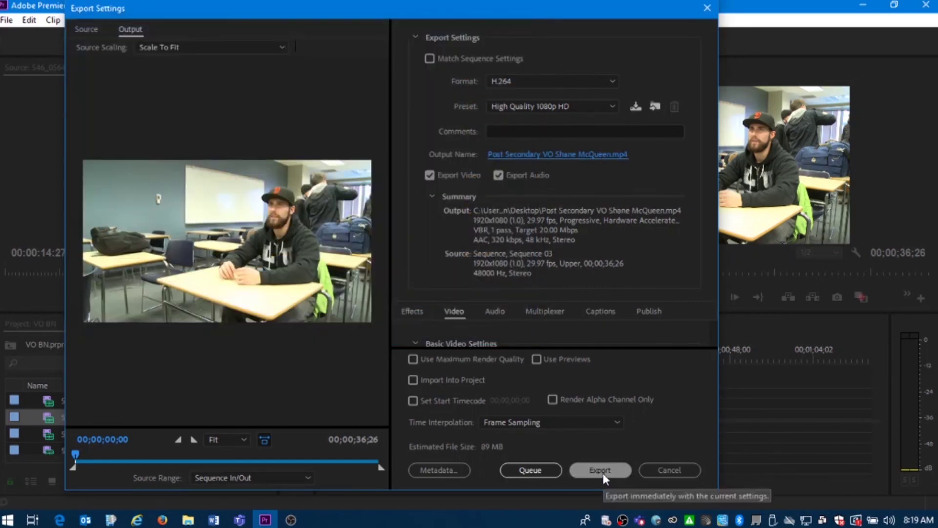
Export Sequence 03 to the 1080p MP4 on the Desktop and let encoding run
left_click(603, 475)
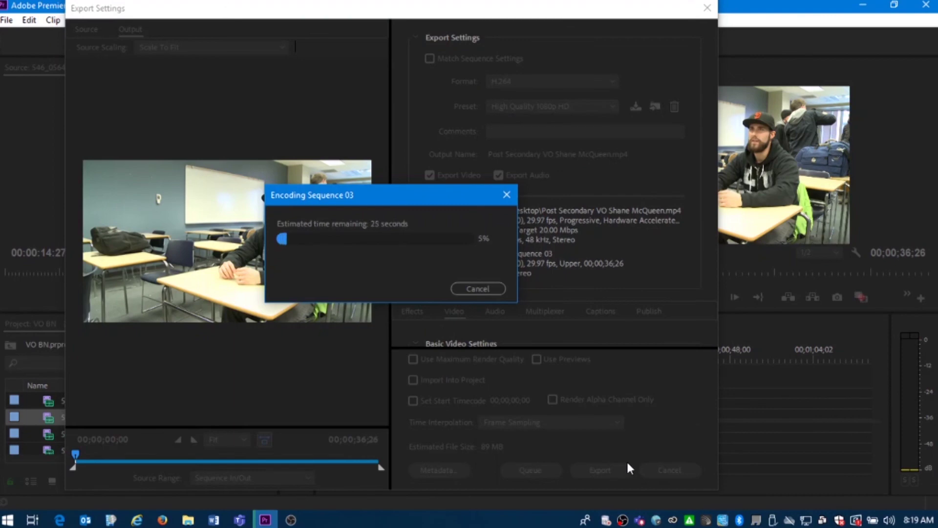